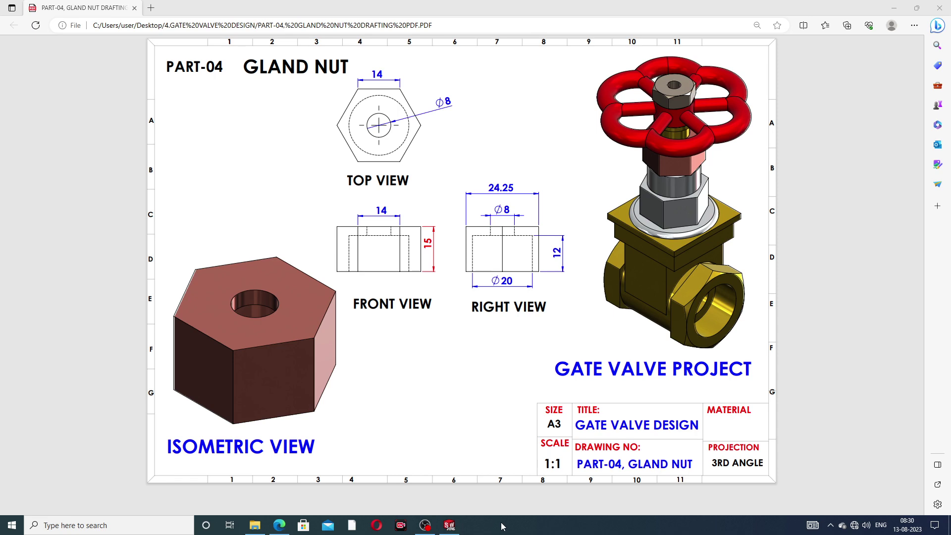
Orbit the finished gland nut to inspect it from several sides
left_click(449, 525)
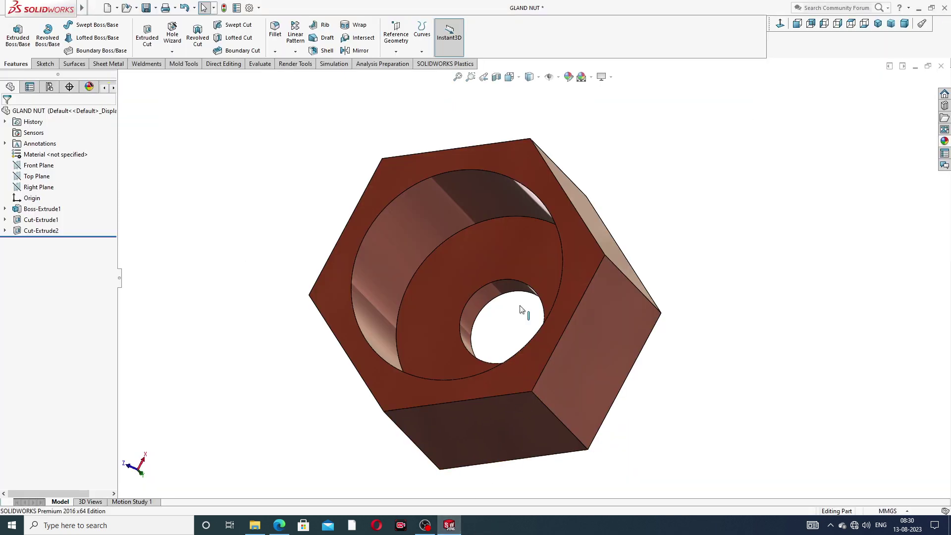
middle_click_drag(536, 234, 557, 270)
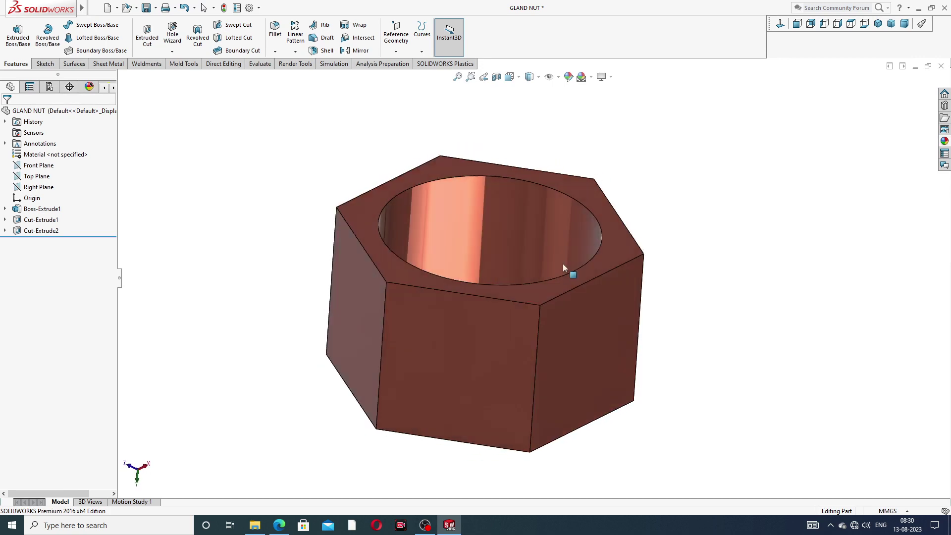
middle_click_drag(629, 193, 740, 226)
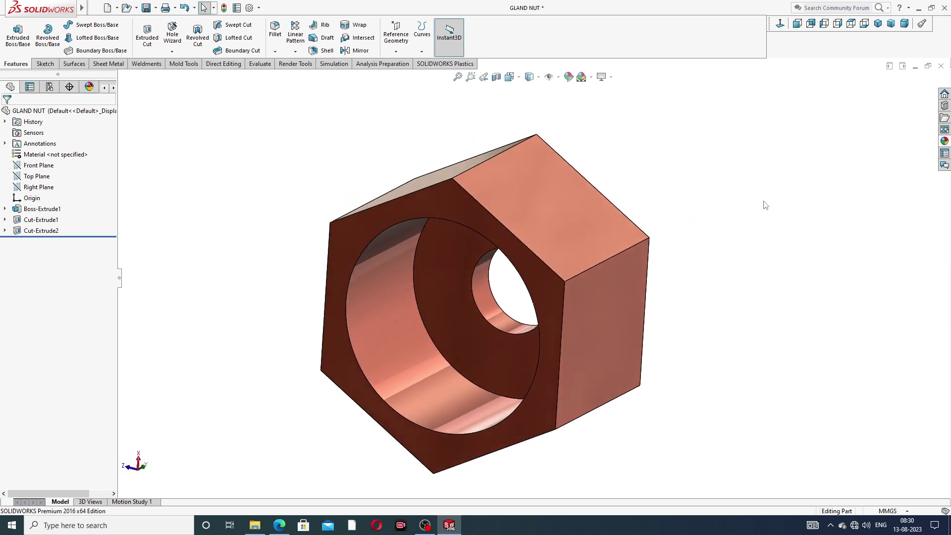
middle_click_drag(582, 253, 587, 170)
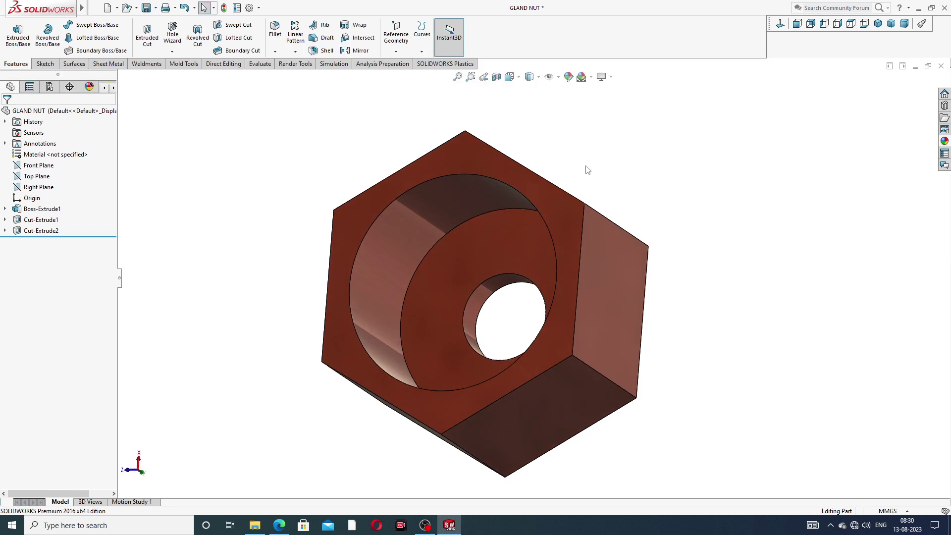
Return the gland nut to isometric view and save the part with Ctrl+S
left_click(878, 23)
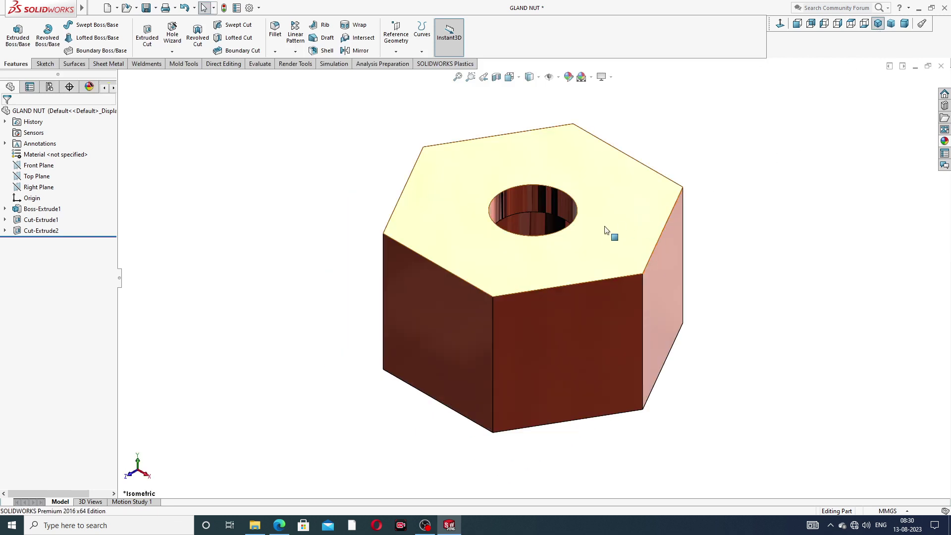
scroll(605, 234, "down", 3)
scroll(616, 244, "up", 4)
middle_click_drag(616, 244, 636, 312)
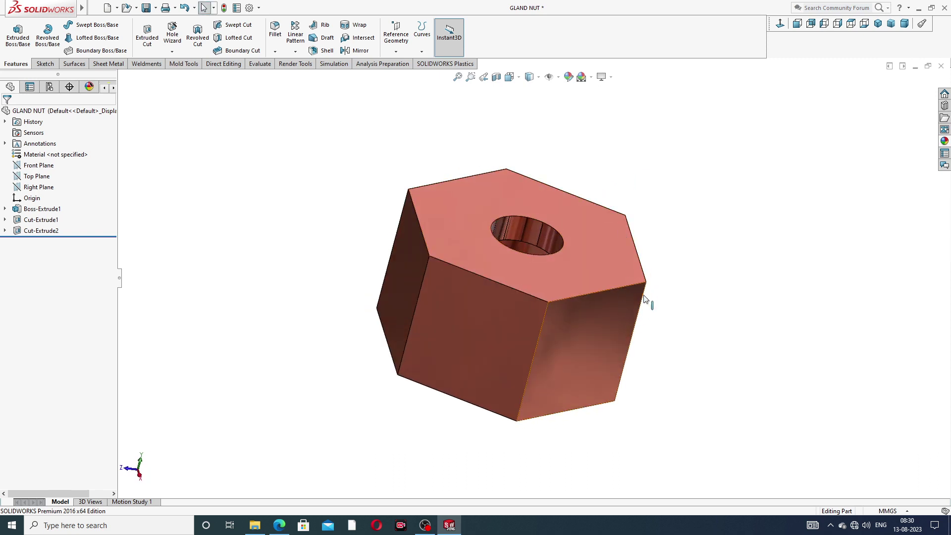
scroll(554, 281, "down", 2)
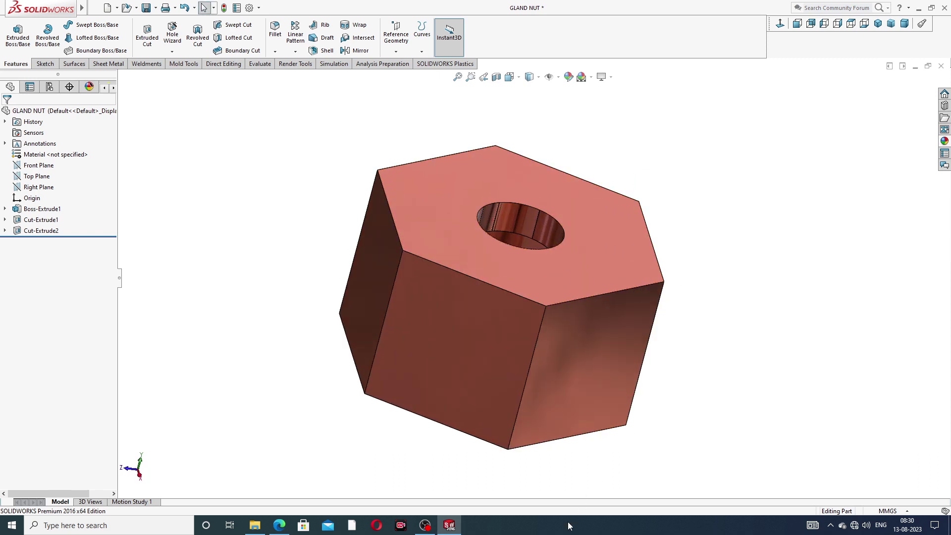
key("ctrl+s")
Close the gland nut and start a new blank part with the Plain White scene
left_click(941, 66)
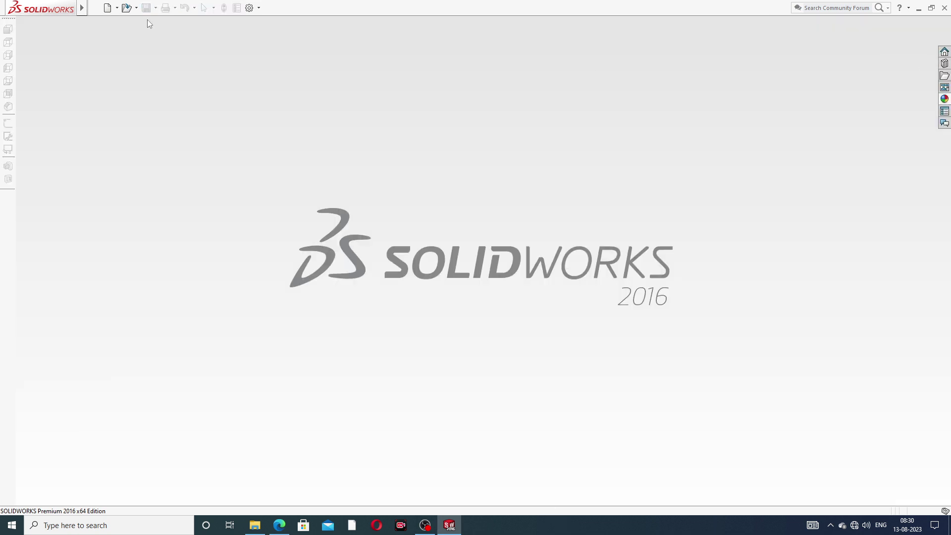
left_click(108, 8)
left_click(396, 385)
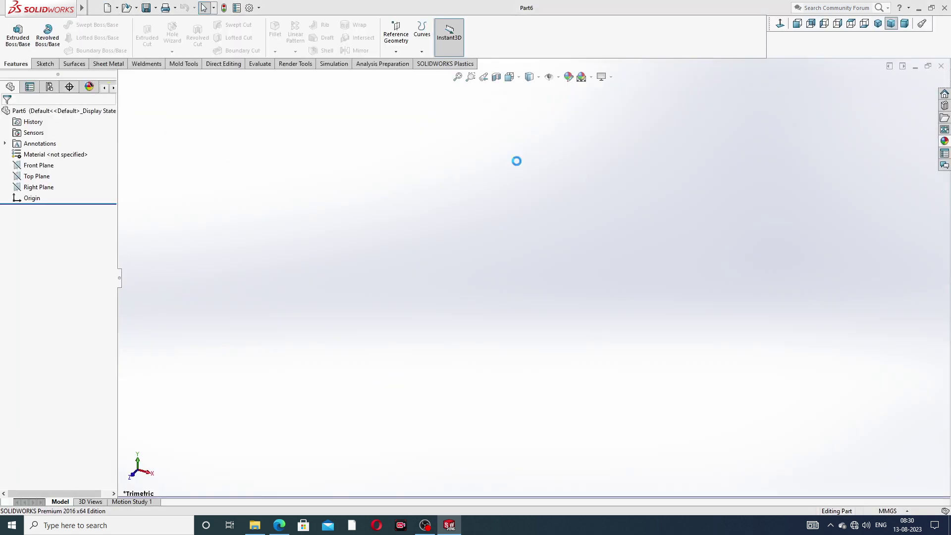
left_click(591, 77)
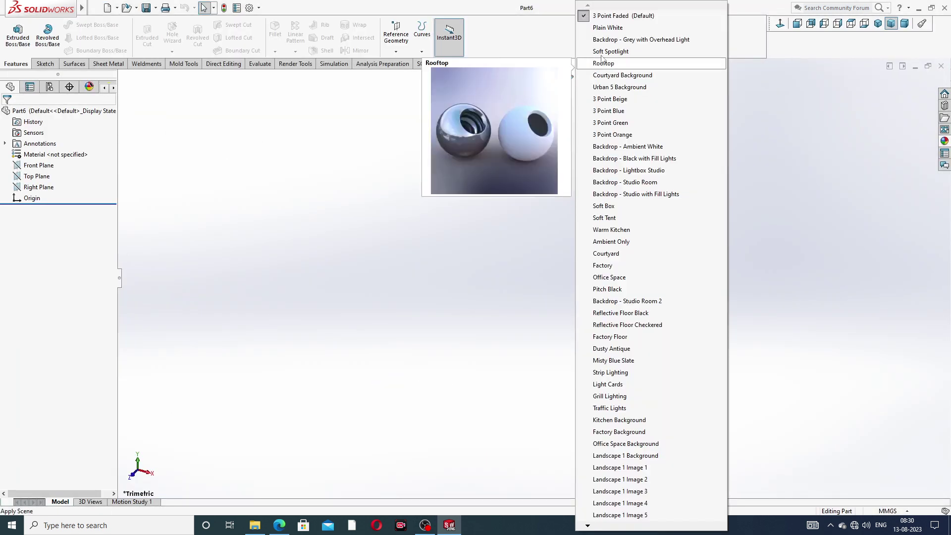
left_click(605, 28)
Raise the document's shaded and draft image quality to the highest setting
left_click(250, 8)
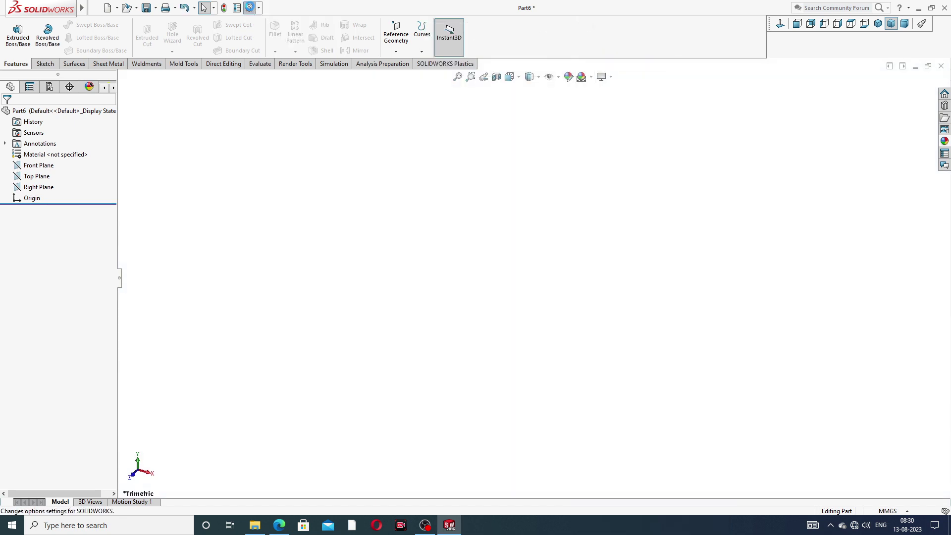
left_click(353, 97)
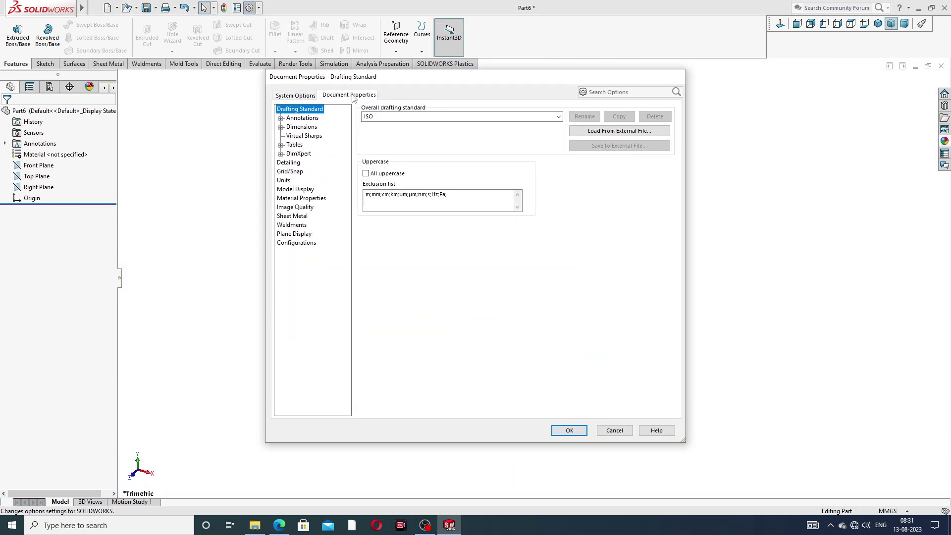
left_click(297, 207)
mouse_move(445, 124)
left_mouse_down()
mouse_move(544, 125)
mouse_move(411, 127)
mouse_move(546, 125)
left_mouse_up()
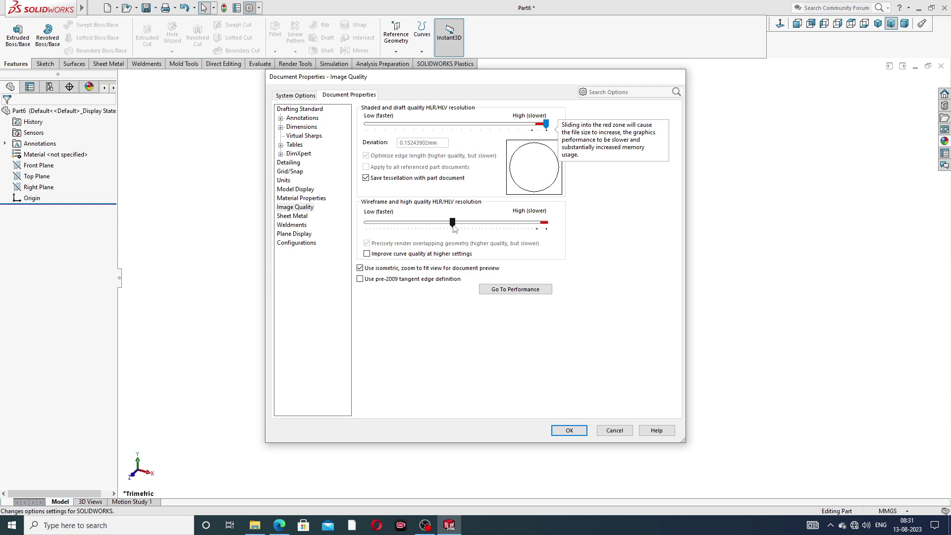
left_click_drag(452, 222, 509, 233)
left_click(569, 429)
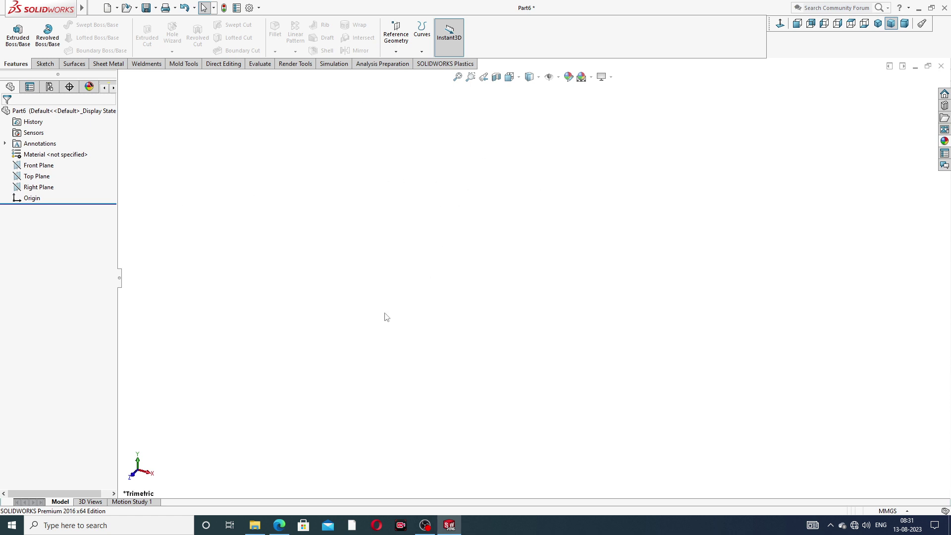
Review the Gland Nut drawing PDF in Edge, then return to the blank part
left_click(279, 525)
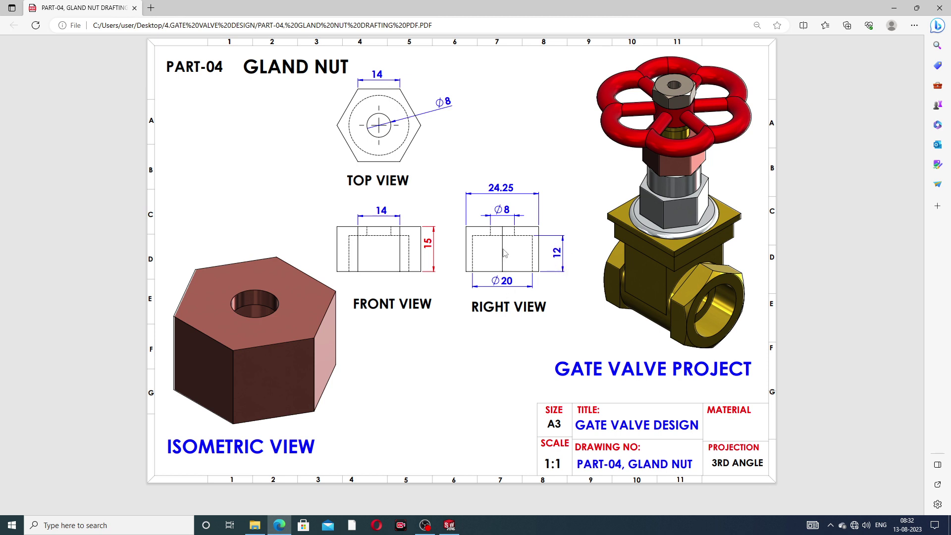
left_click(280, 526)
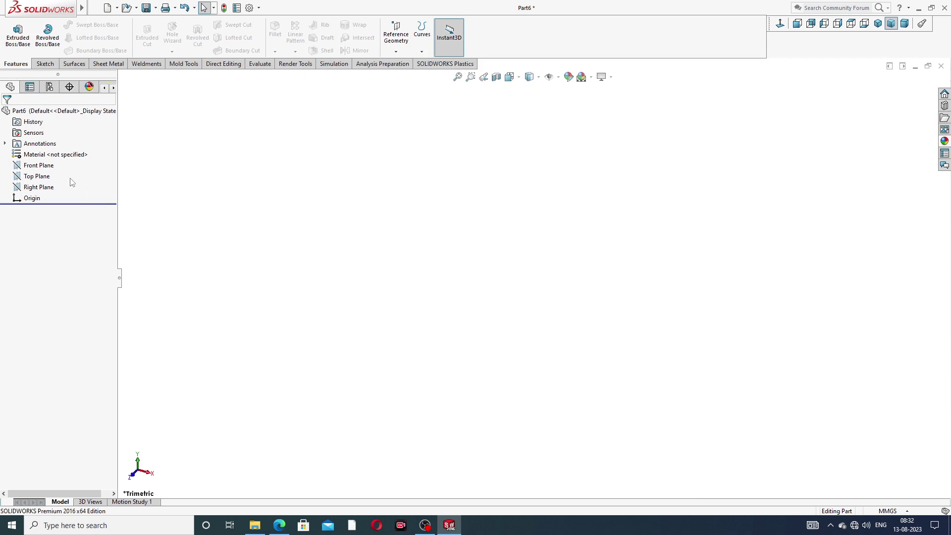
Sketch an origin-centred hexagon on the Top Plane
left_click(48, 179)
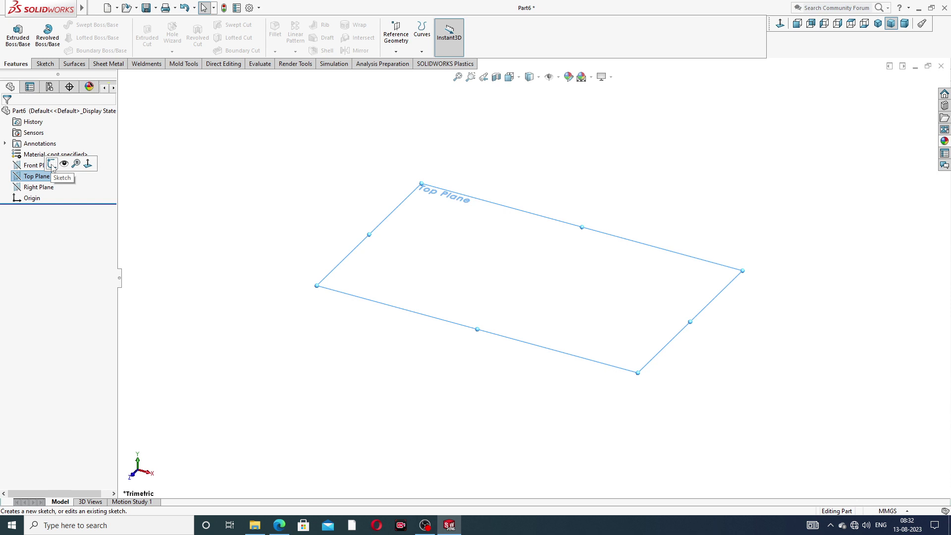
left_click(52, 166)
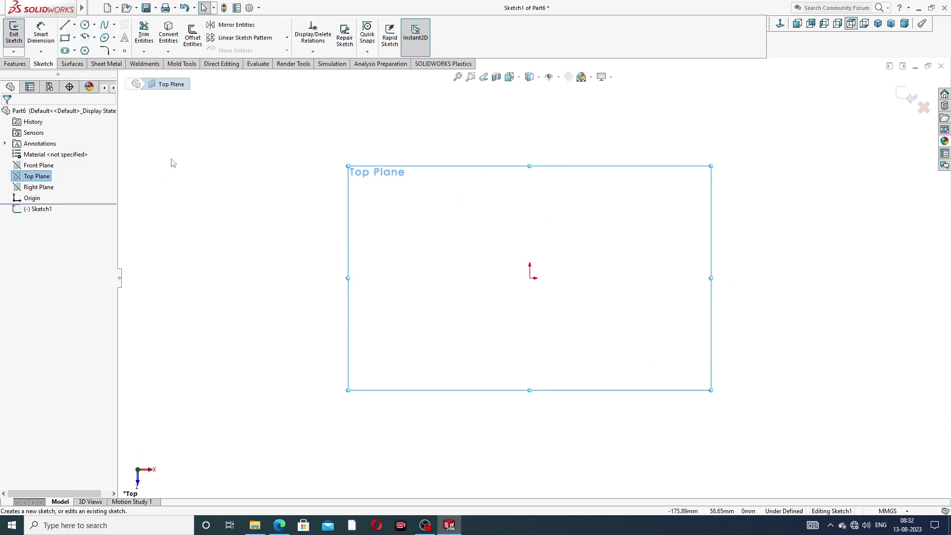
left_click(85, 51)
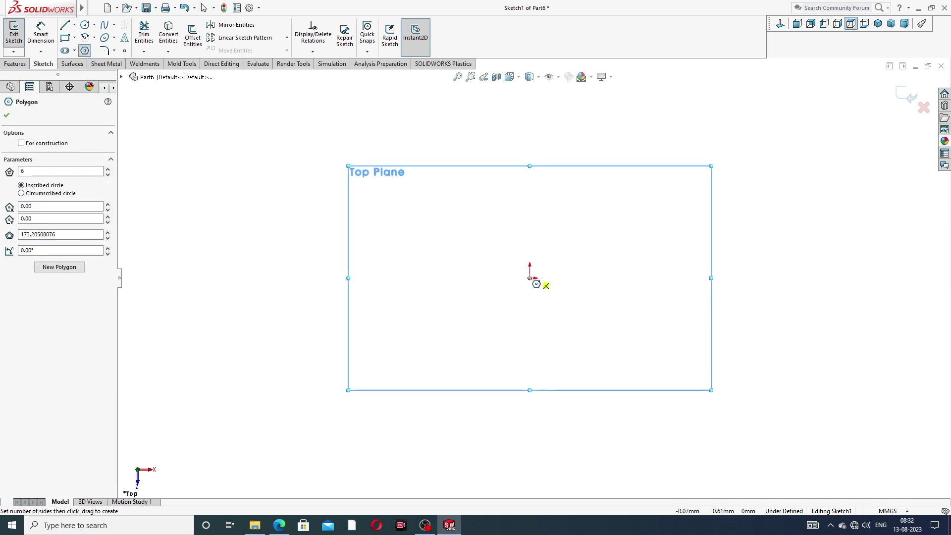
left_click_drag(530, 278, 530, 271)
right_click(584, 184)
left_click(594, 187)
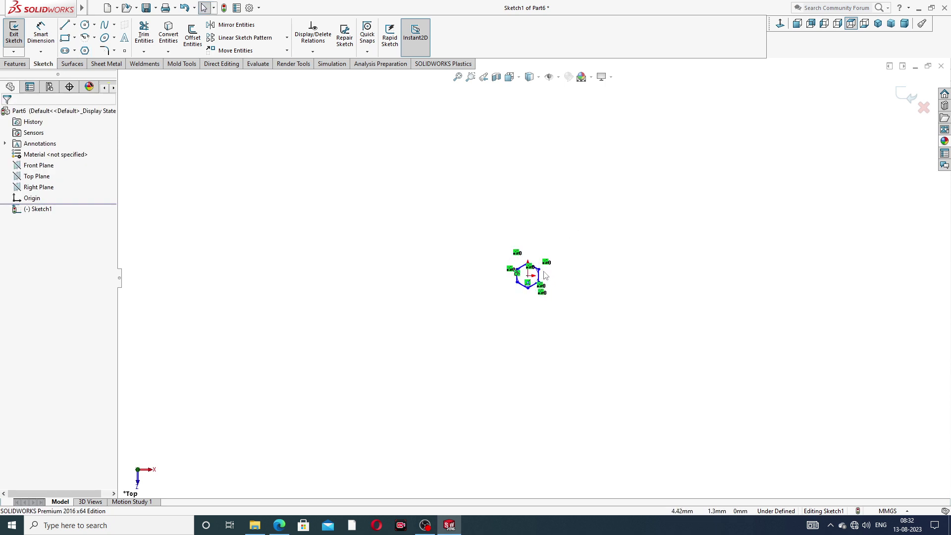
Replace the undersized hexagon with a larger one and make its side corners horizontal
mouse_move(501, 235)
left_mouse_down()
mouse_move(574, 291)
mouse_move(460, 312)
left_mouse_up()
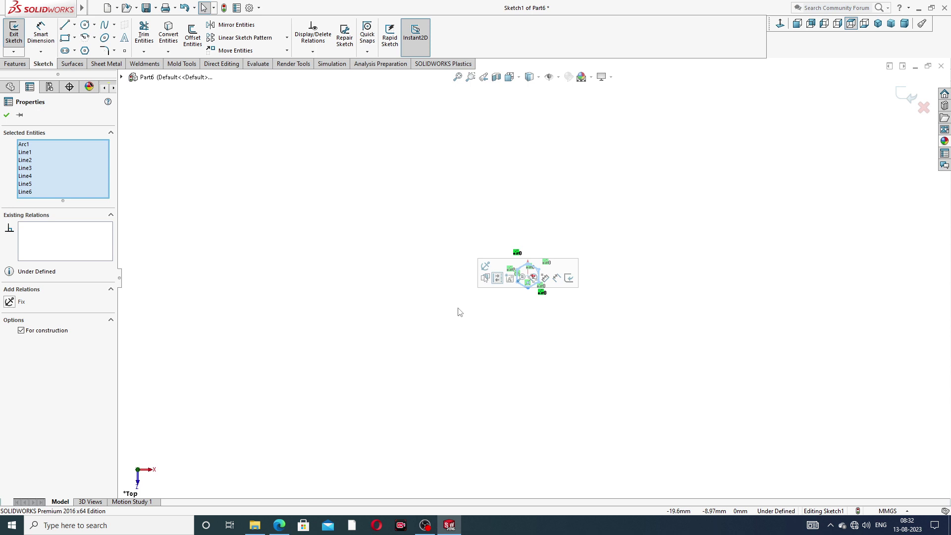
key("Delete")
key("Return")
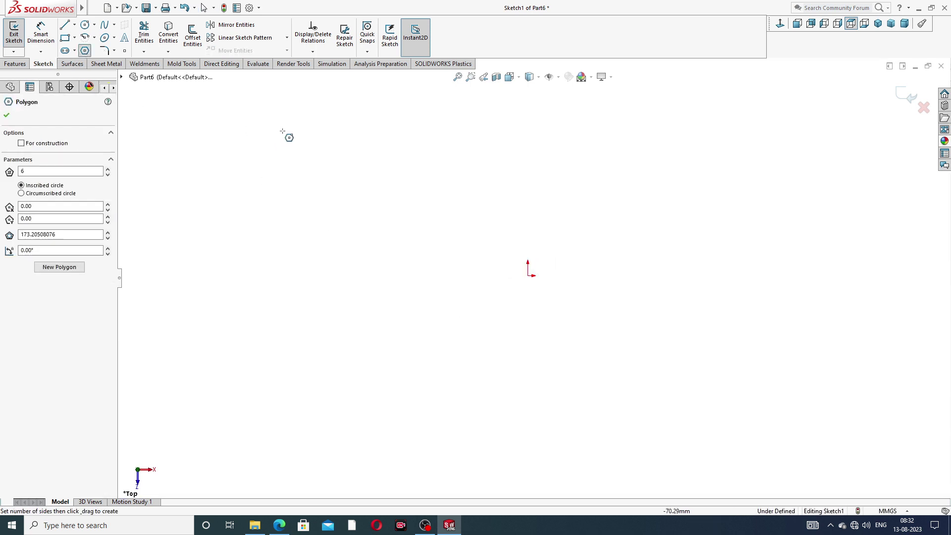
mouse_move(528, 275)
left_mouse_down()
mouse_move(529, 160)
mouse_move(468, 277)
mouse_move(422, 276)
left_mouse_up()
right_click(619, 170)
left_click(644, 201)
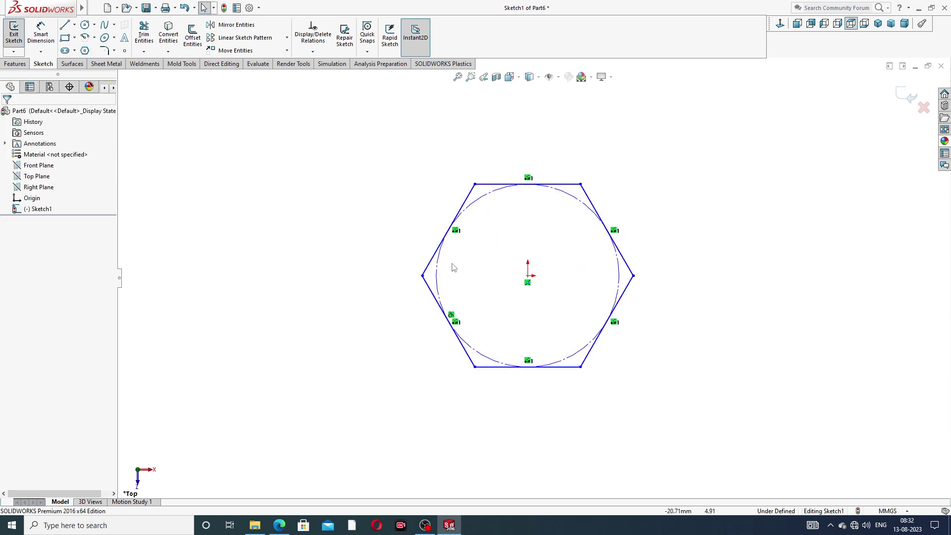
left_click(423, 276)
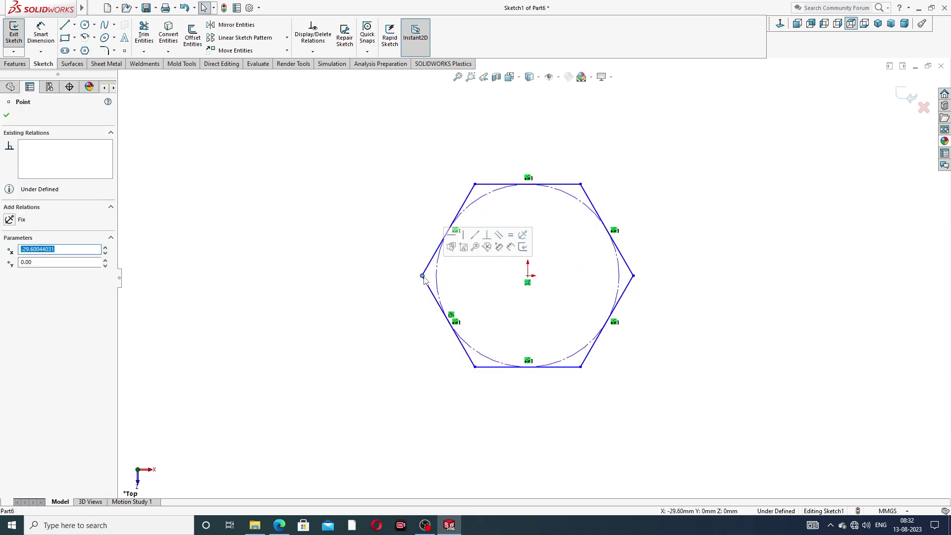
left_click(633, 275, "ctrl")
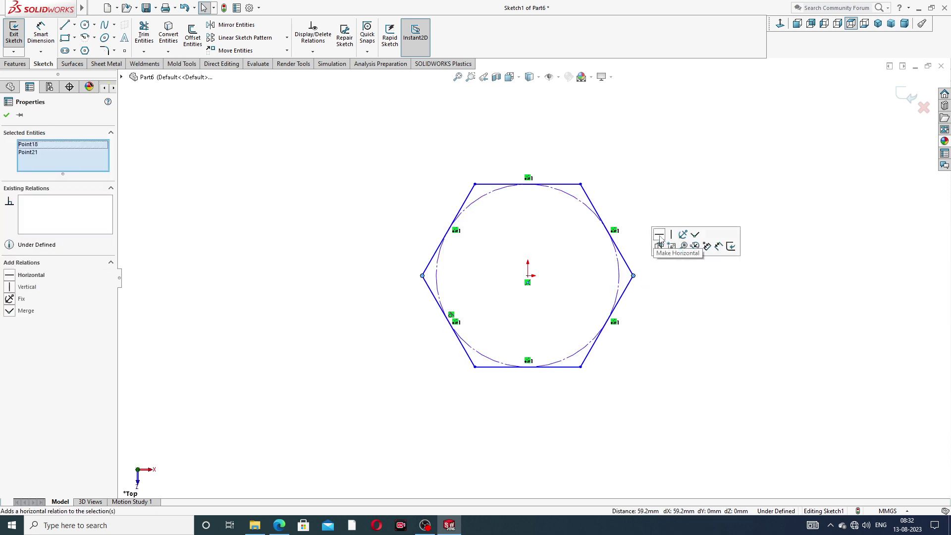
left_click(660, 237)
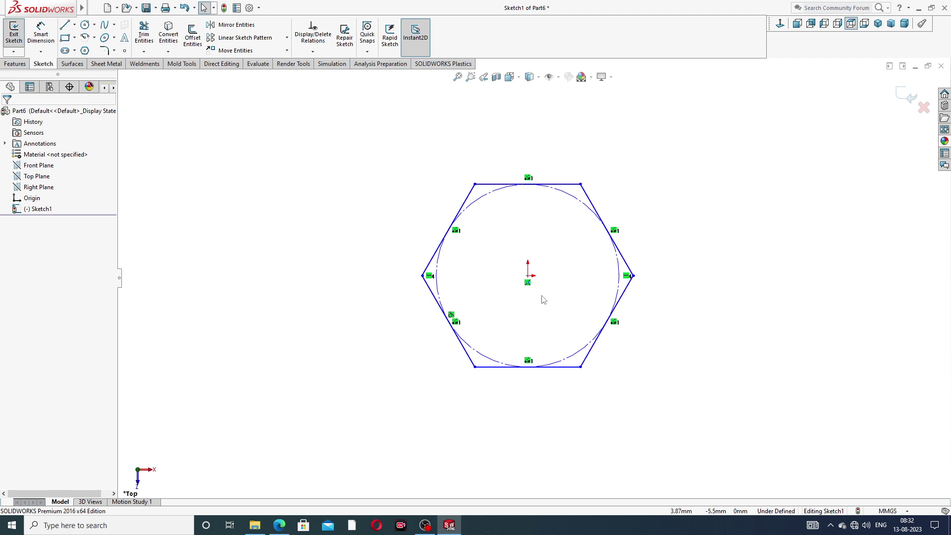
Dimension the hexagon's top edge to 14 mm, fully defining Sketch1
scroll(541, 297, "down", 1)
left_click(41, 34)
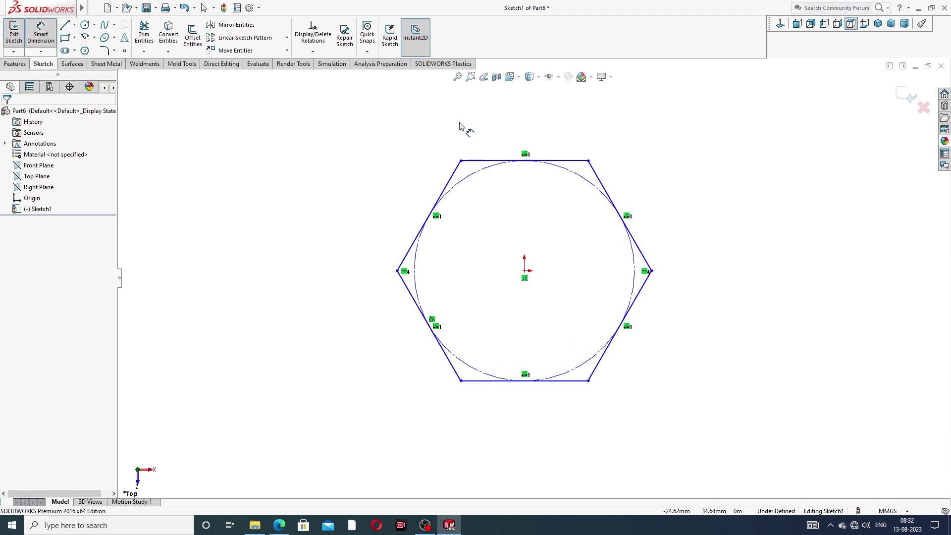
left_click(516, 160)
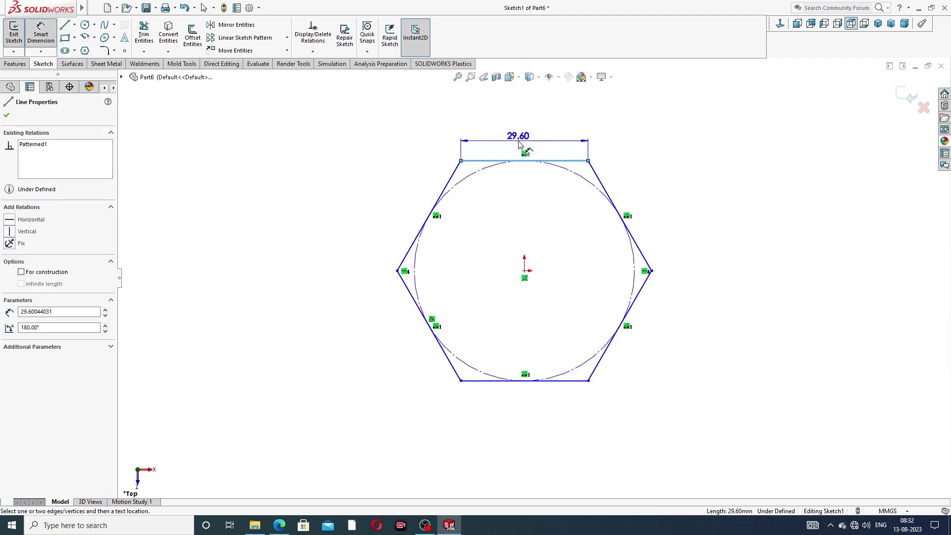
left_click(519, 142)
type("14")
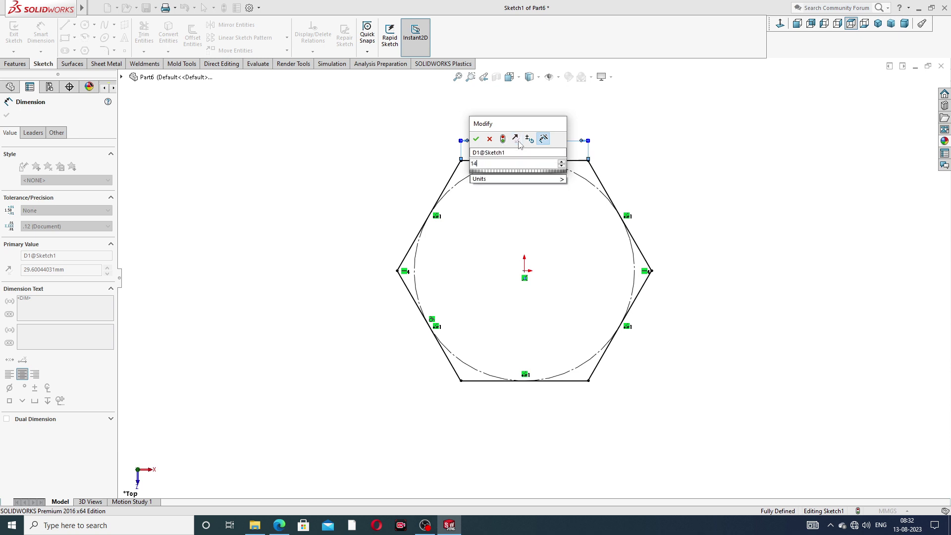
key("Return")
right_click(681, 129)
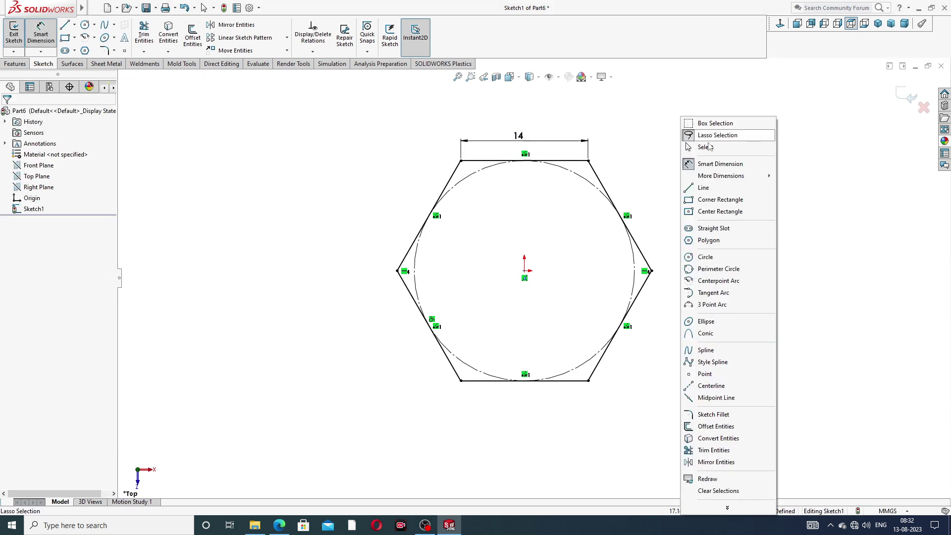
left_click(694, 142)
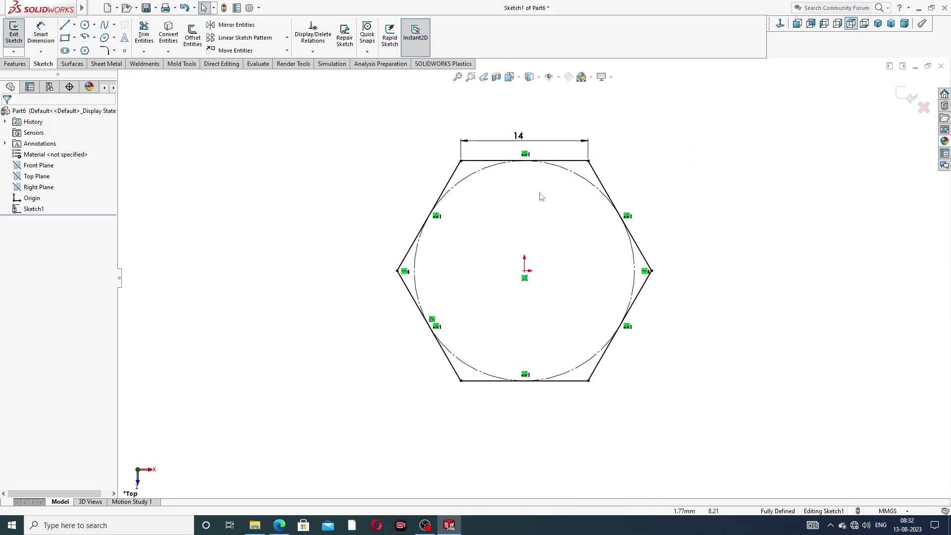
left_click(16, 63)
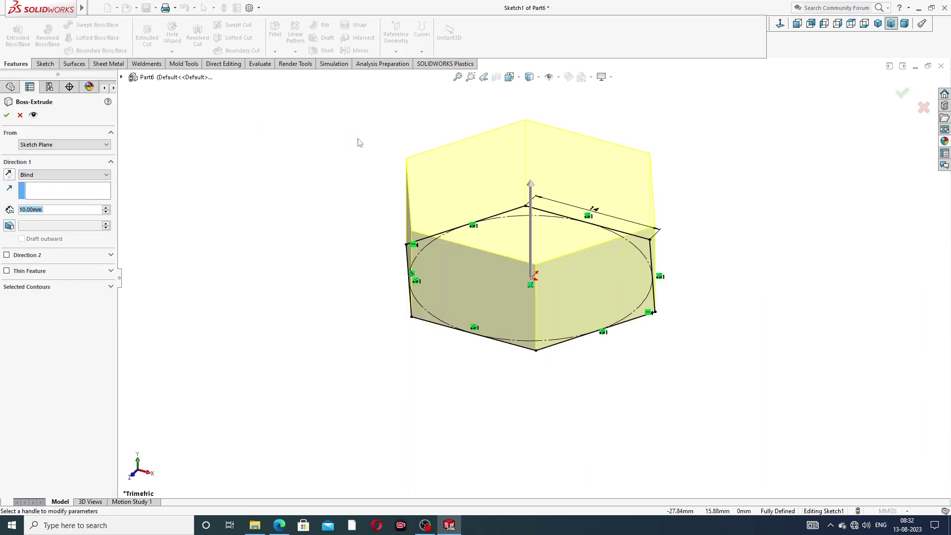
Extrude the hexagon 15 mm Mid Plane into a solid hexagonal prism
left_click(47, 176)
left_click(44, 216)
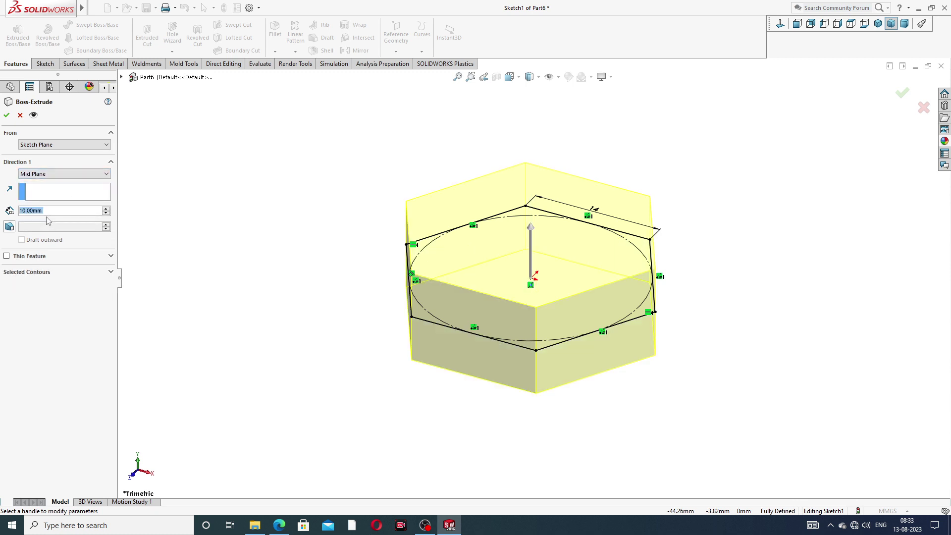
type("15")
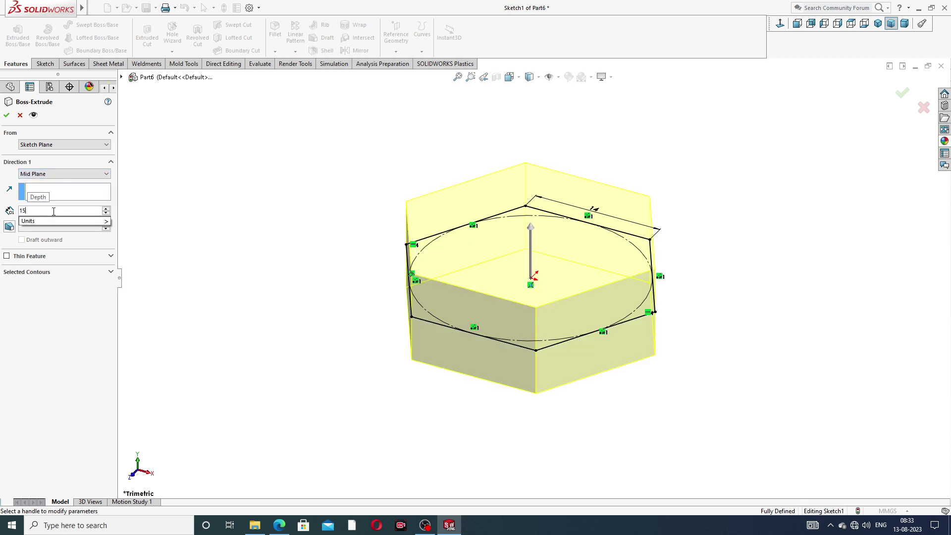
key("Return")
left_click(7, 115)
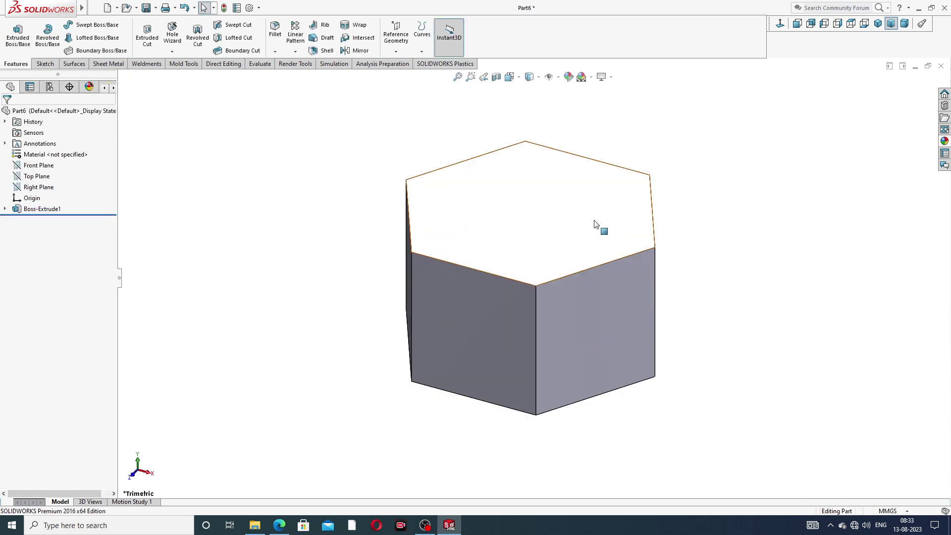
middle_click_drag(590, 262, 592, 208)
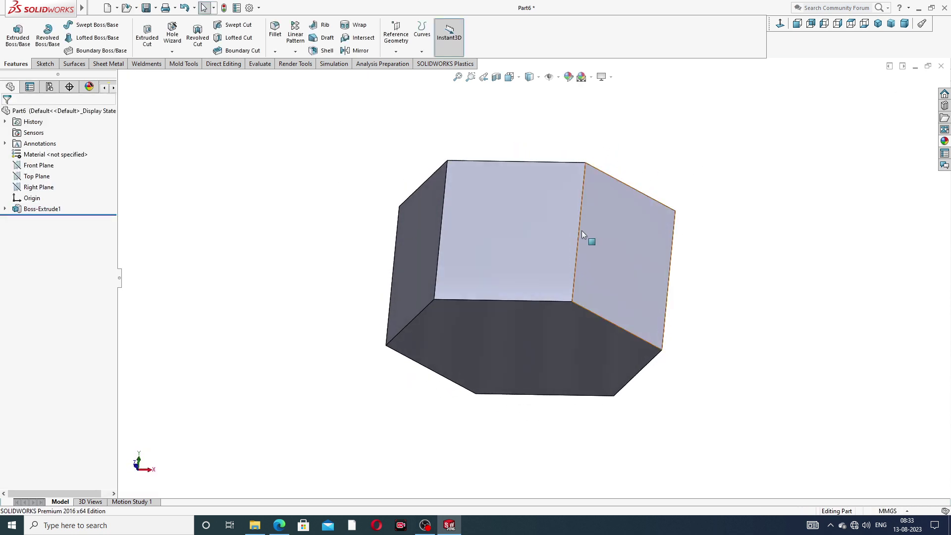
Start a sketch on the prism's bottom face, viewed Normal To, with an origin-centred circle
left_click(538, 324)
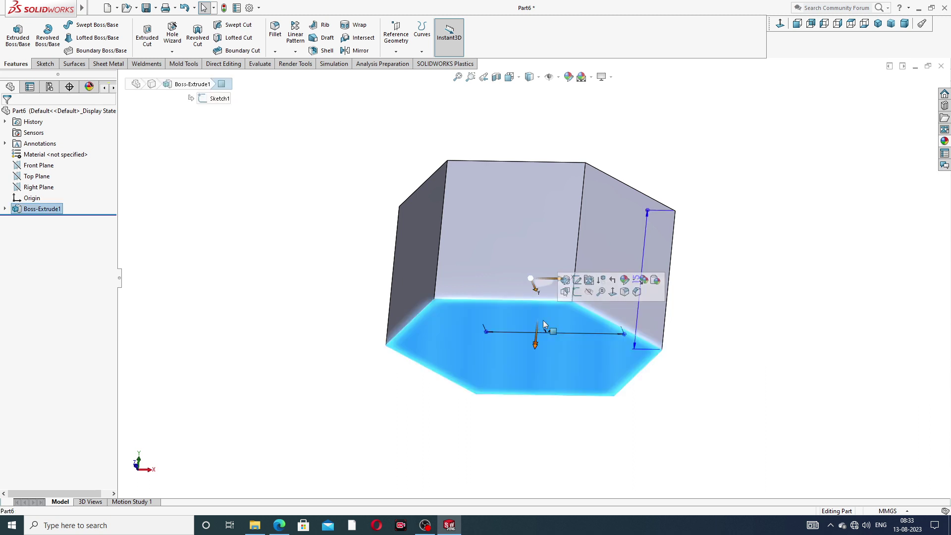
left_click(577, 291)
left_click(780, 23)
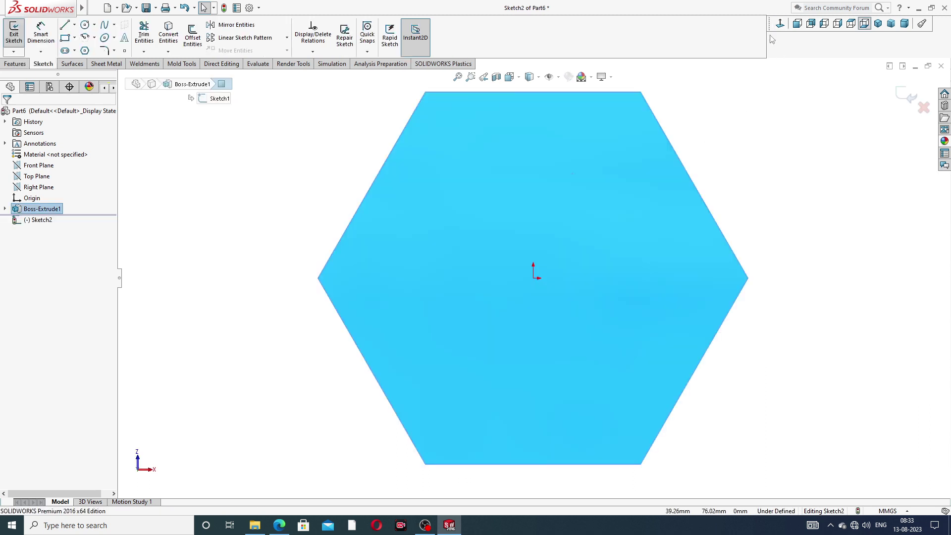
key("f")
left_click(94, 25)
left_click(104, 38)
left_click_drag(533, 277, 566, 177)
right_click(655, 147)
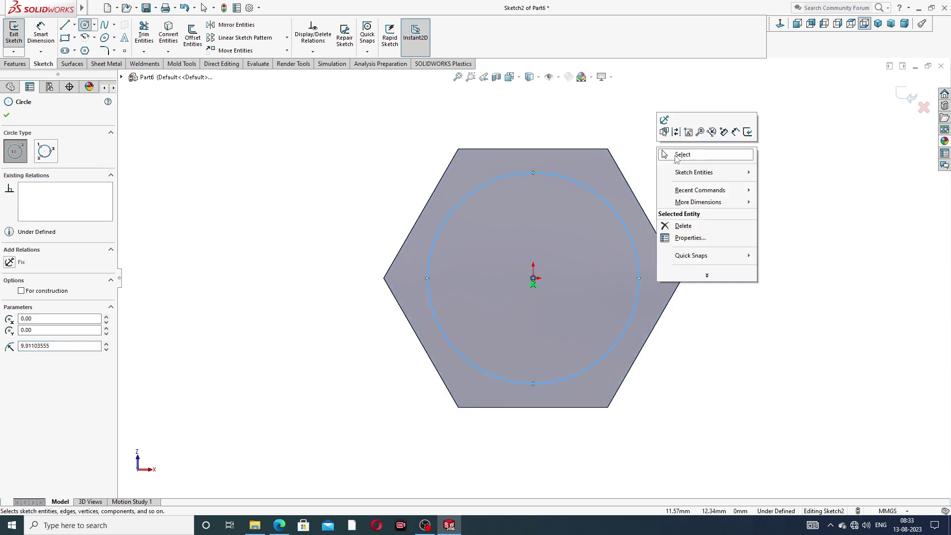
left_click(676, 155)
Dimension the circle to Ø20, fully defining Sketch2
left_click(37, 33)
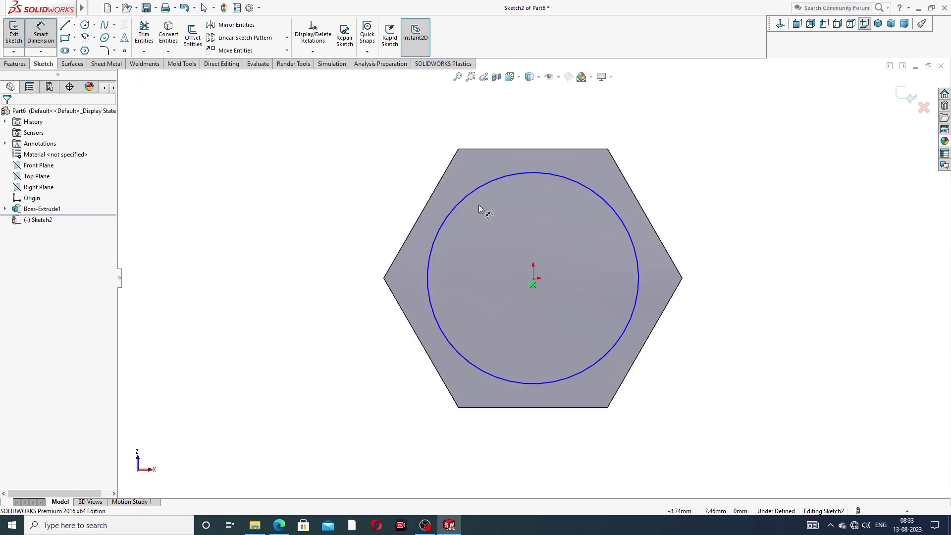
left_click(595, 195)
left_click(663, 173)
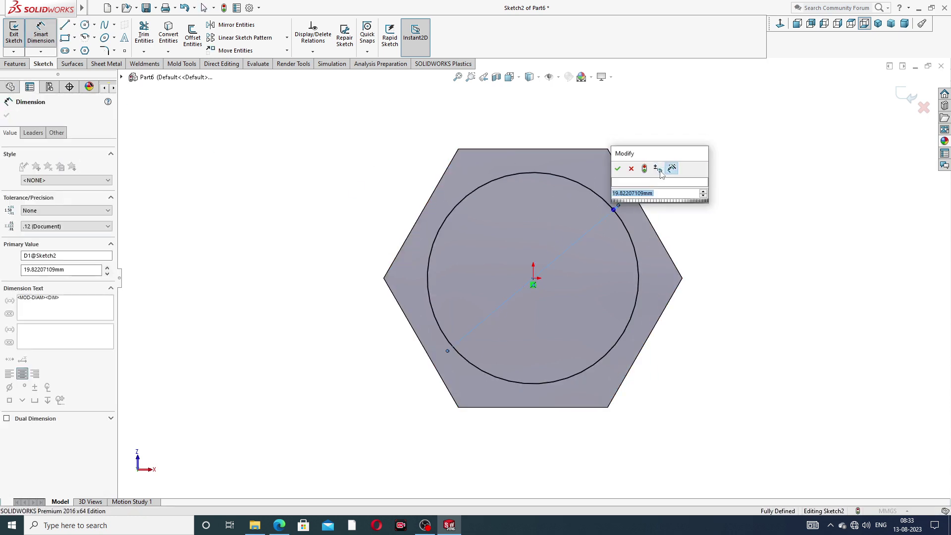
type("20")
key("Return")
left_click(697, 188)
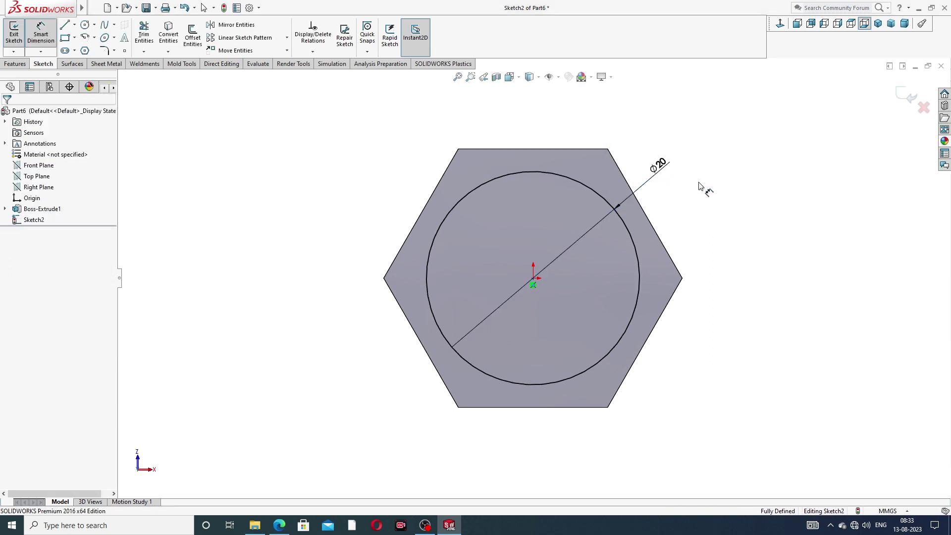
right_click(718, 131)
left_click(740, 147)
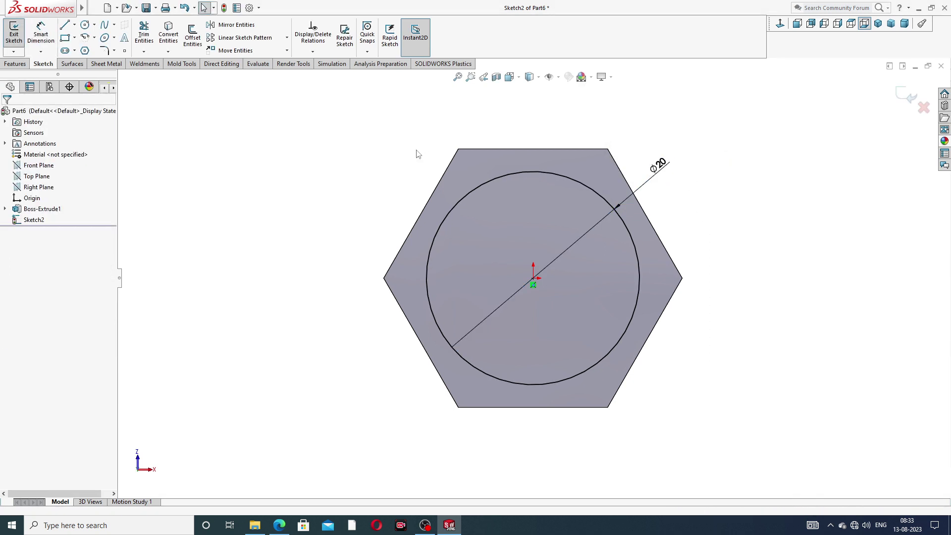
left_click(15, 63)
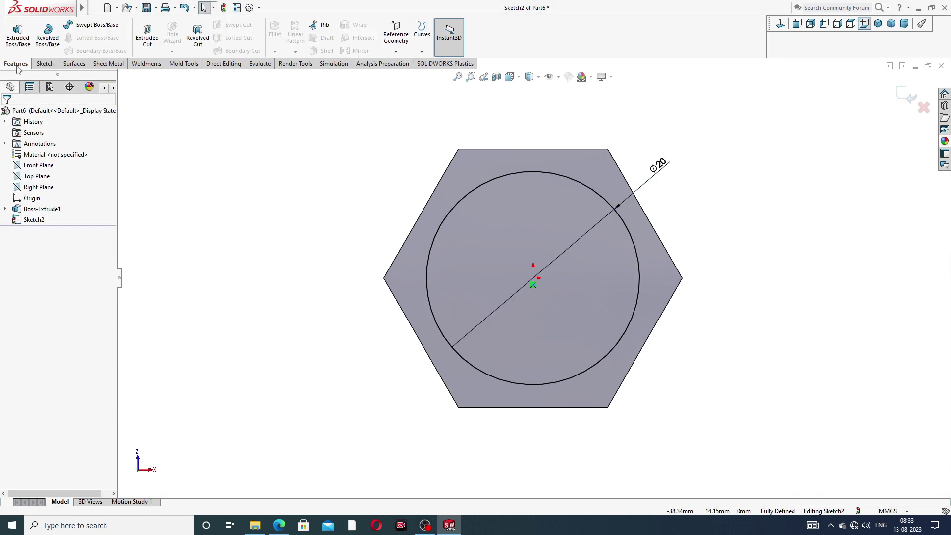
Cut the Ø20 circle 12 mm deep as a blind counterbore, Cut-Extrude1
left_click(147, 35)
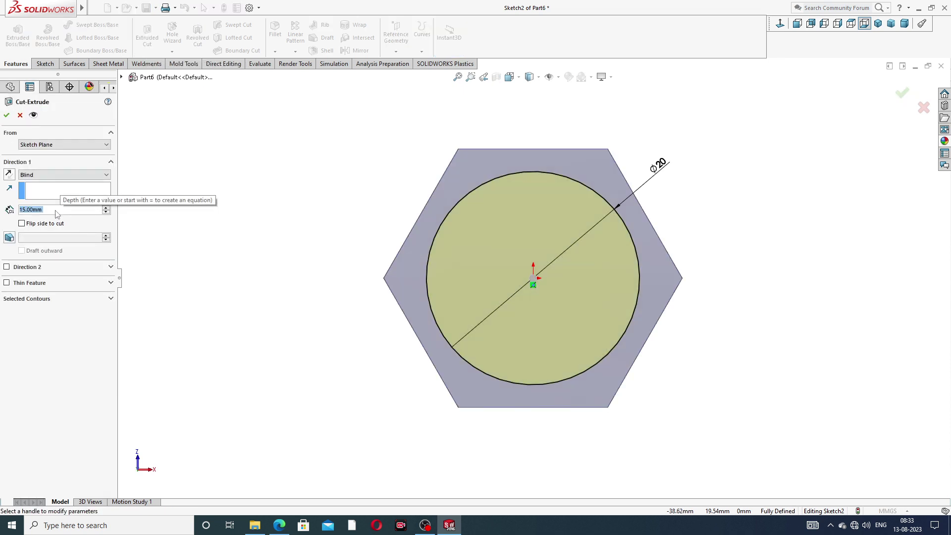
type("12")
key("Return")
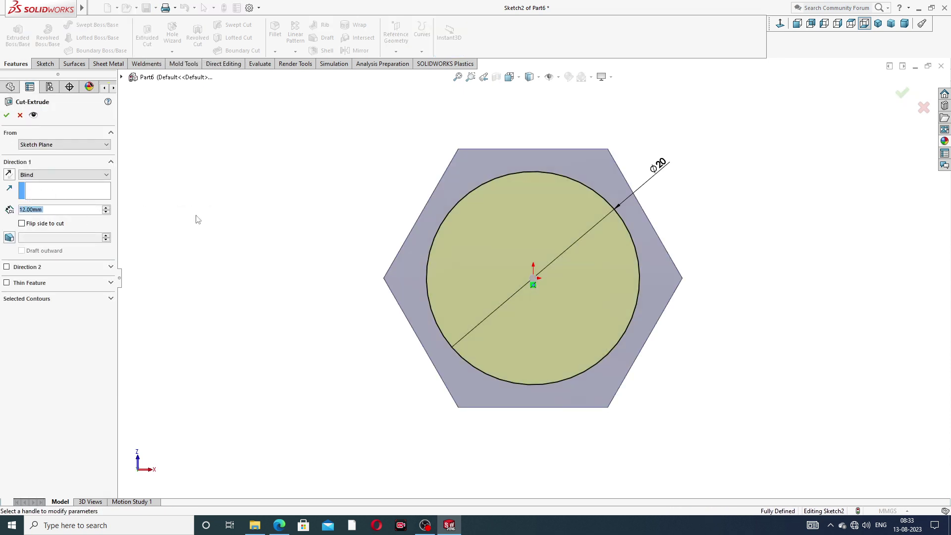
middle_click_drag(535, 179, 575, 183)
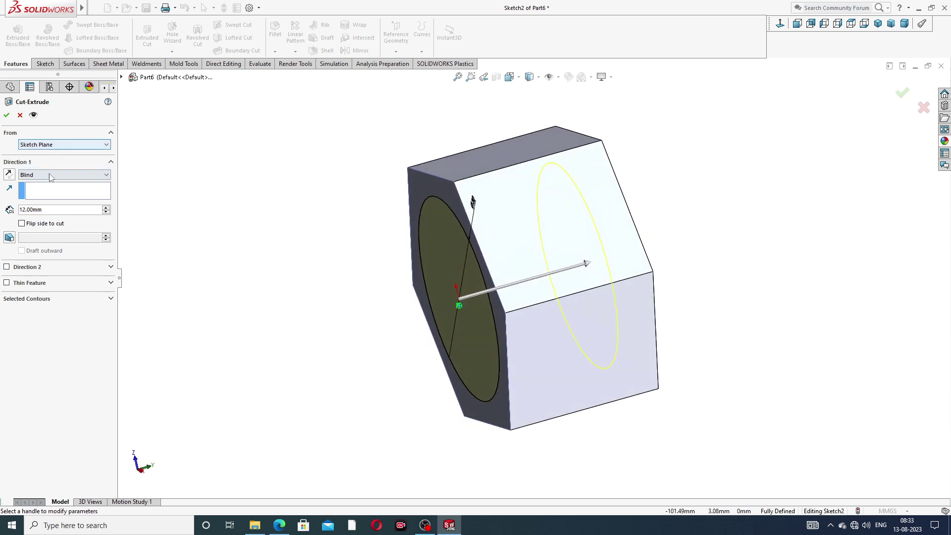
left_click(6, 116)
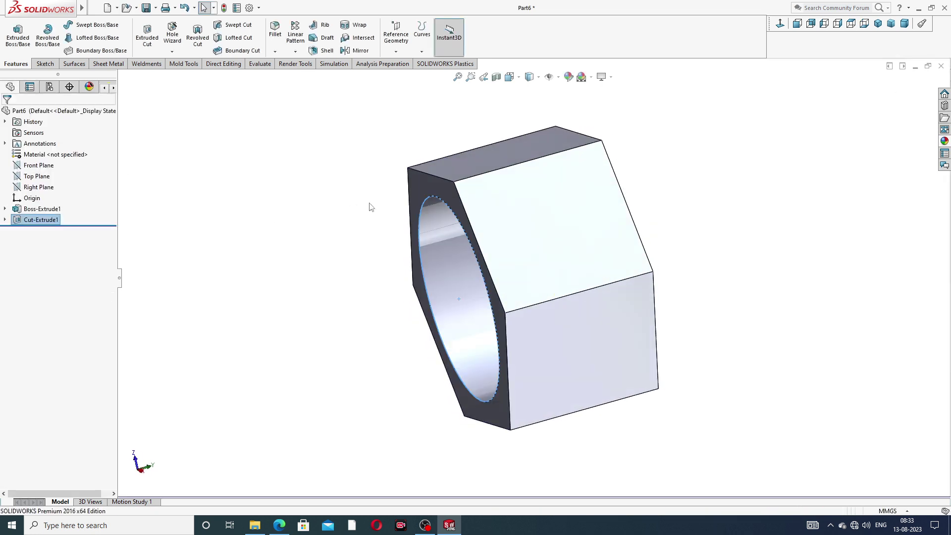
middle_click_drag(437, 275, 414, 230)
middle_click_drag(635, 247, 595, 189)
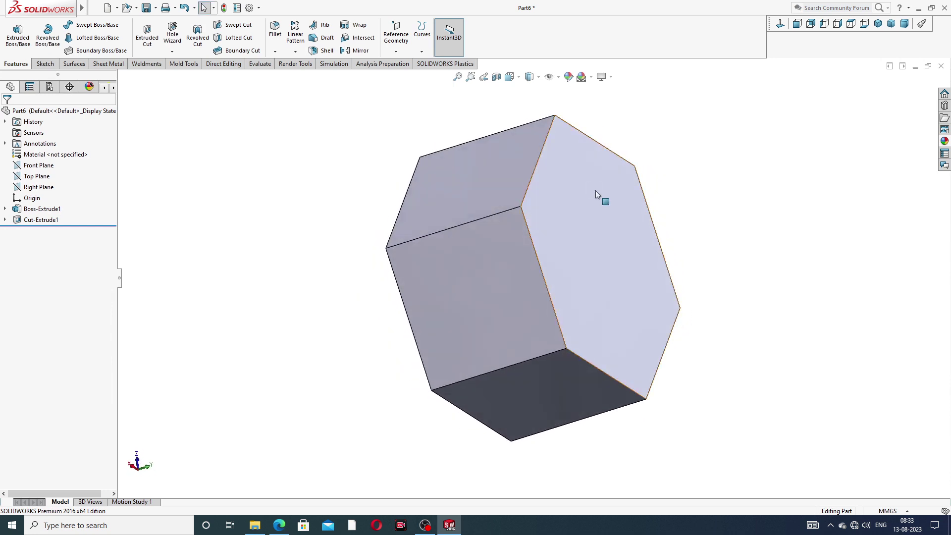
Start a sketch on the plain hex face with a circle centred on the origin
left_click(607, 212)
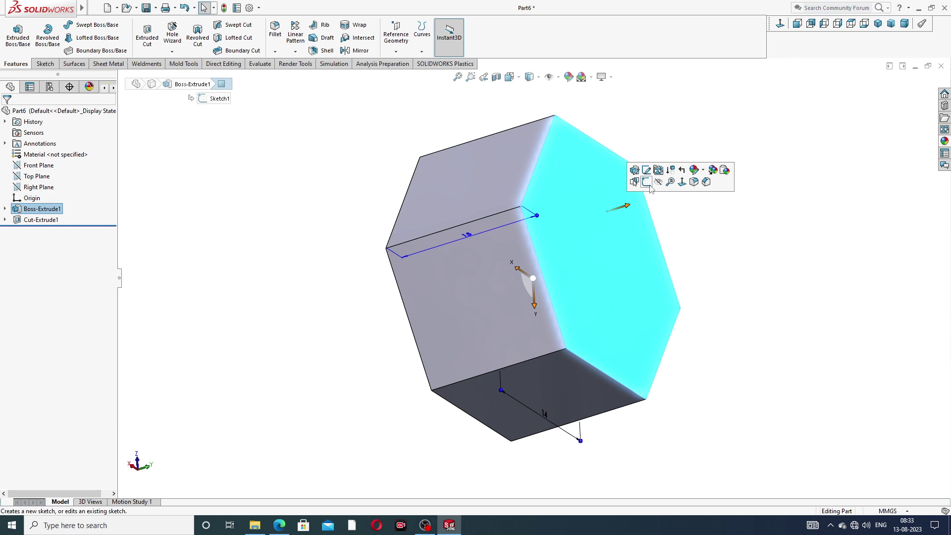
left_click(658, 170)
left_click(85, 25)
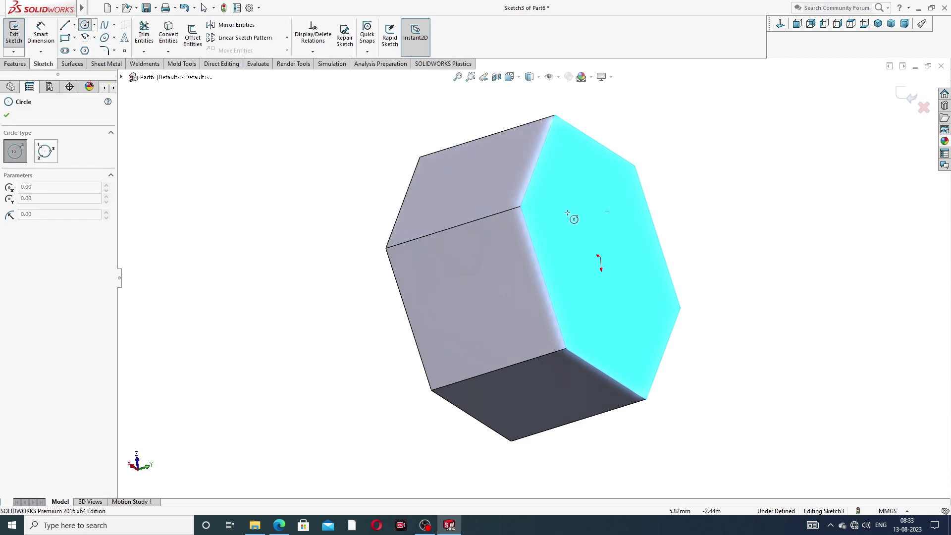
left_click(600, 258)
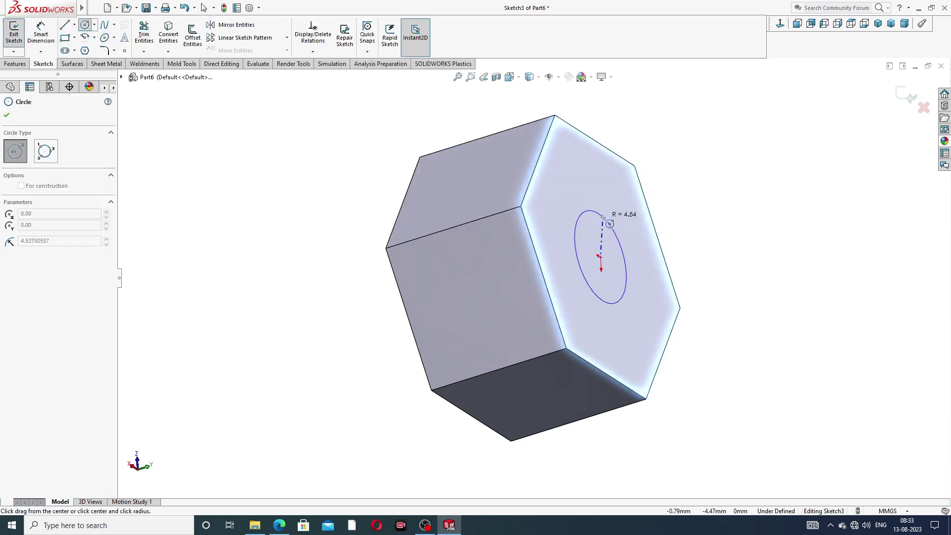
left_click(613, 213)
right_click(653, 165)
left_click(673, 175)
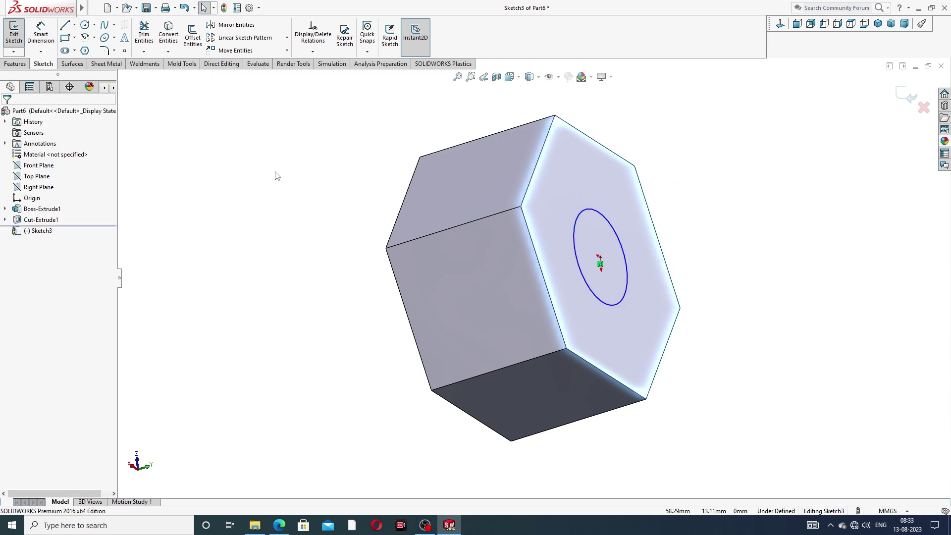
Dimension the circle to Ø8, fully defining Sketch3
left_click(51, 41)
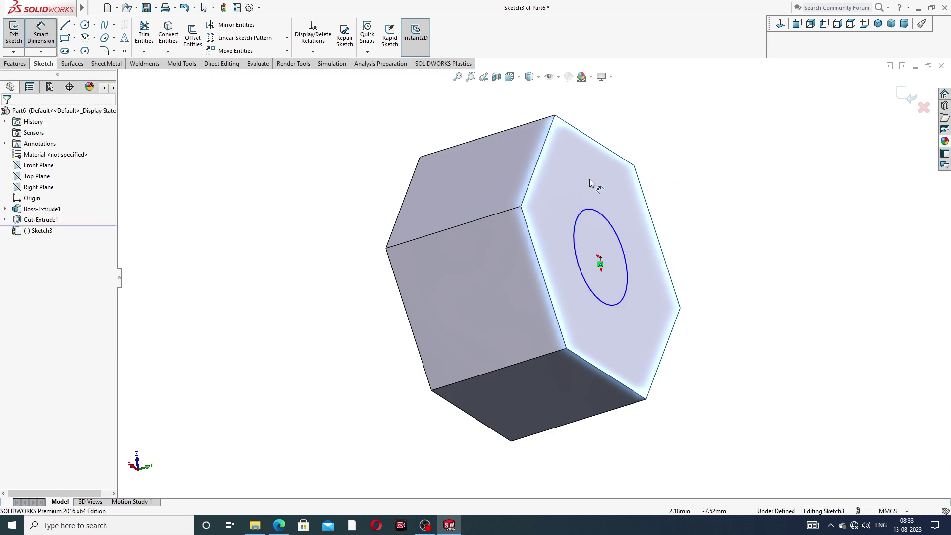
left_click(610, 215)
left_click(672, 191)
type("8")
key("Return")
left_click(701, 149)
right_click(699, 145)
left_click(713, 149)
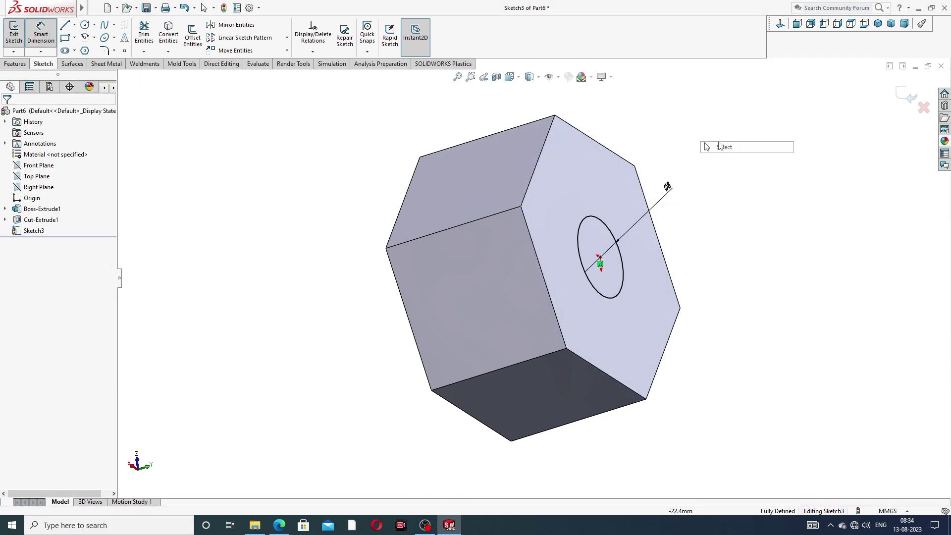
left_click(14, 64)
Cut the Ø8 circle Through All to form the nut's through-hole
left_click(150, 38)
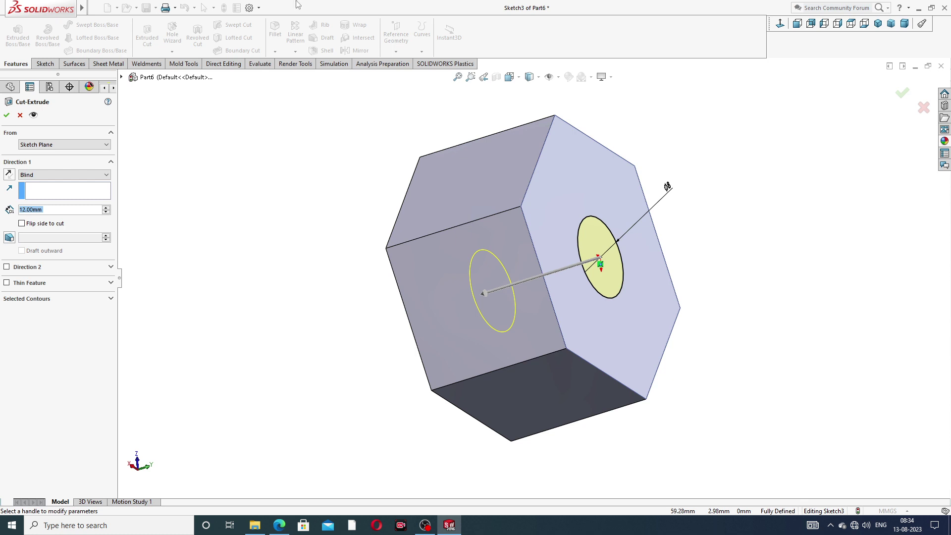
left_click(69, 175)
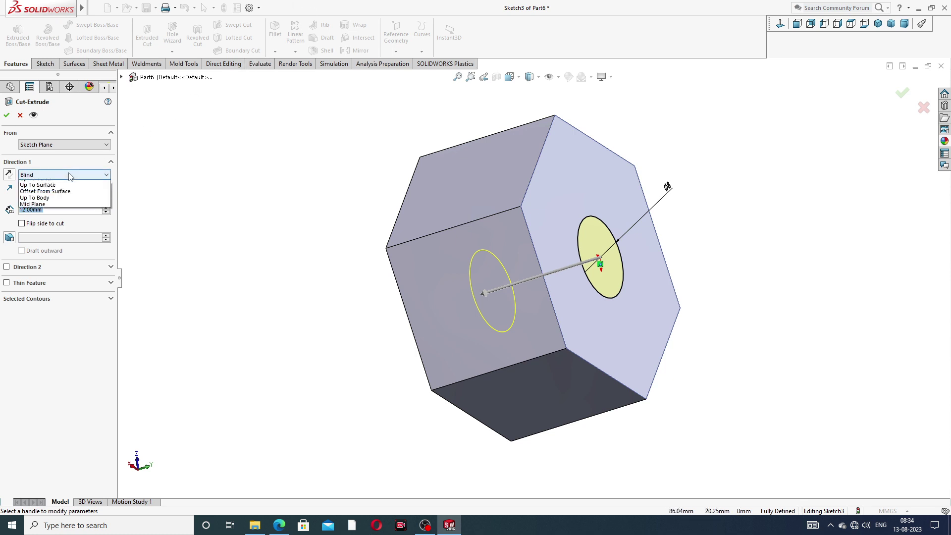
left_click(65, 190)
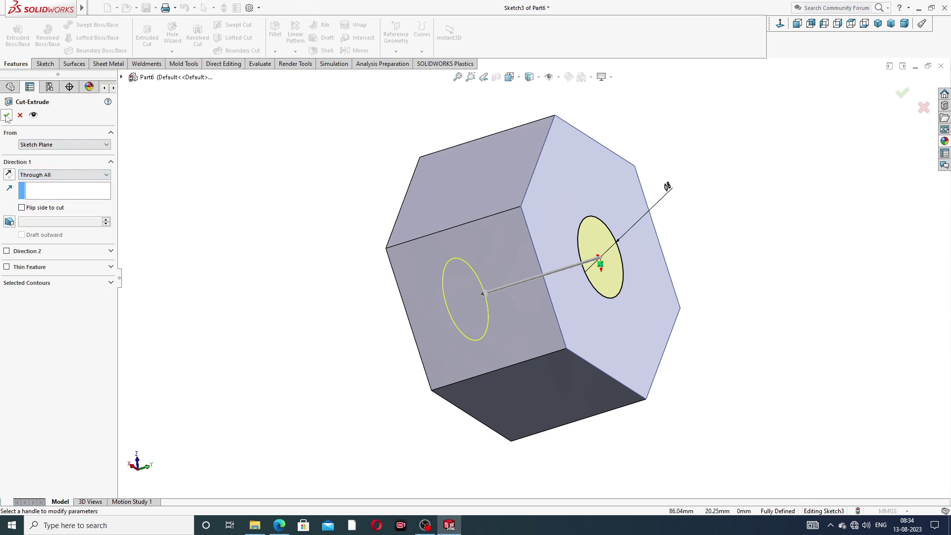
middle_click_drag(248, 198, 327, 193)
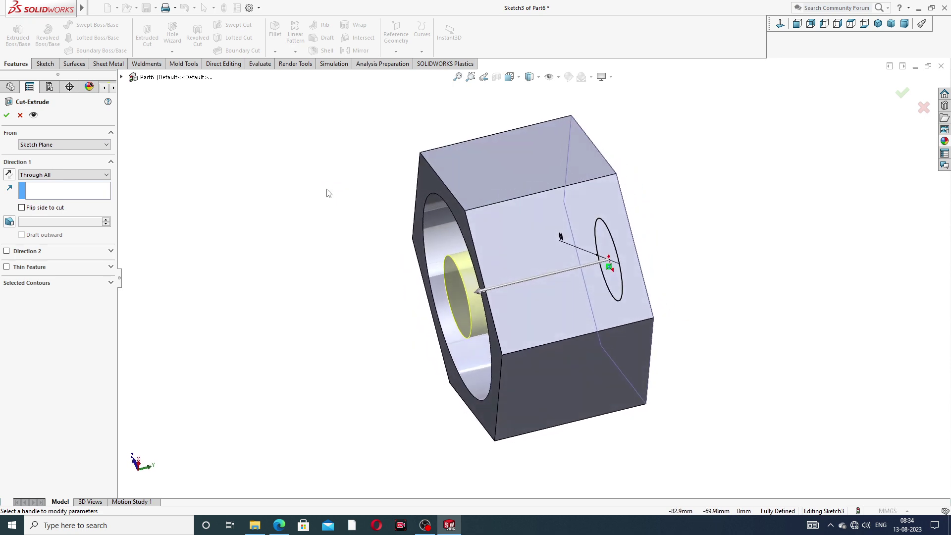
left_click(7, 114)
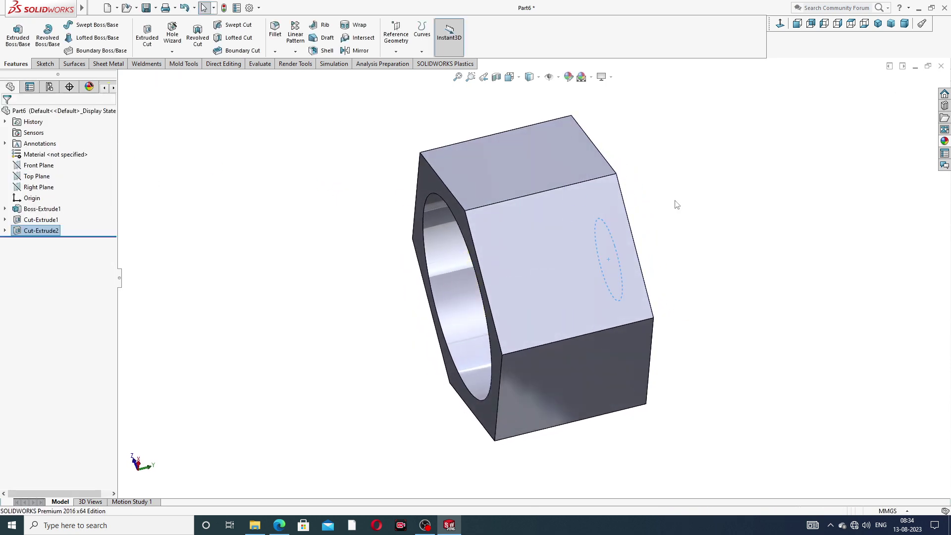
middle_click_drag(721, 230, 703, 173)
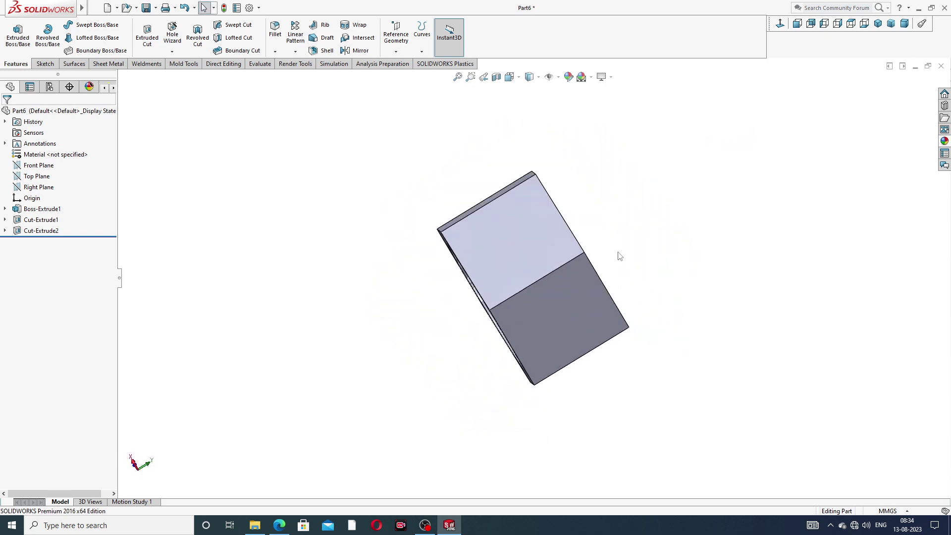
key("ctrl+7")
left_click(280, 525)
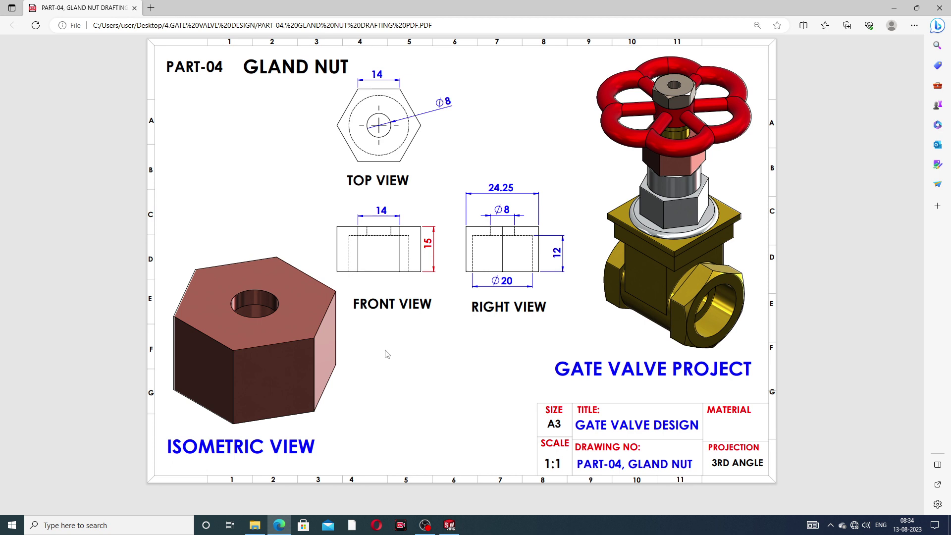
mouse_move(277, 531)
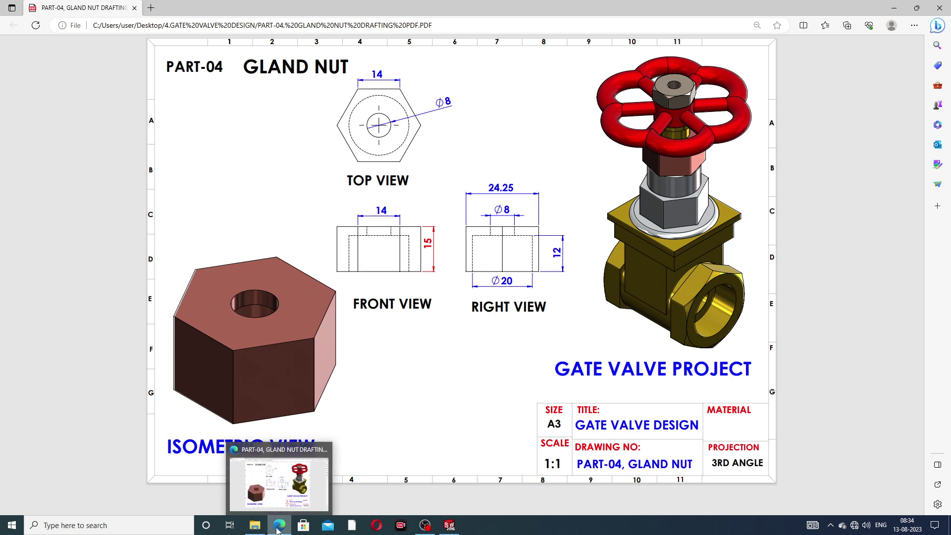
key("alt+Tab")
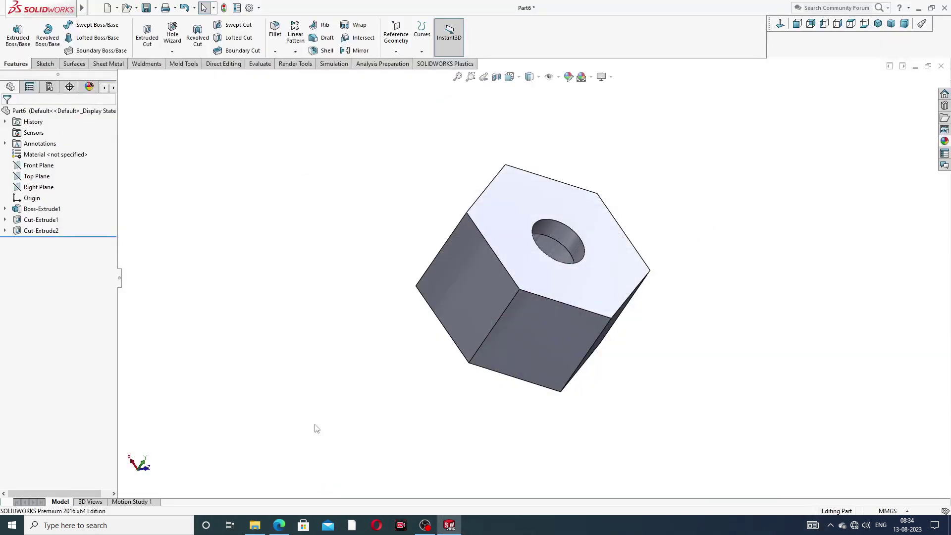
Apply the polished Metal > Copper appearance to the whole hex nut part
mouse_move(671, 226)
middle_mouse_down()
mouse_move(702, 195)
mouse_move(671, 227)
middle_mouse_up()
scroll(611, 254, "down", 2)
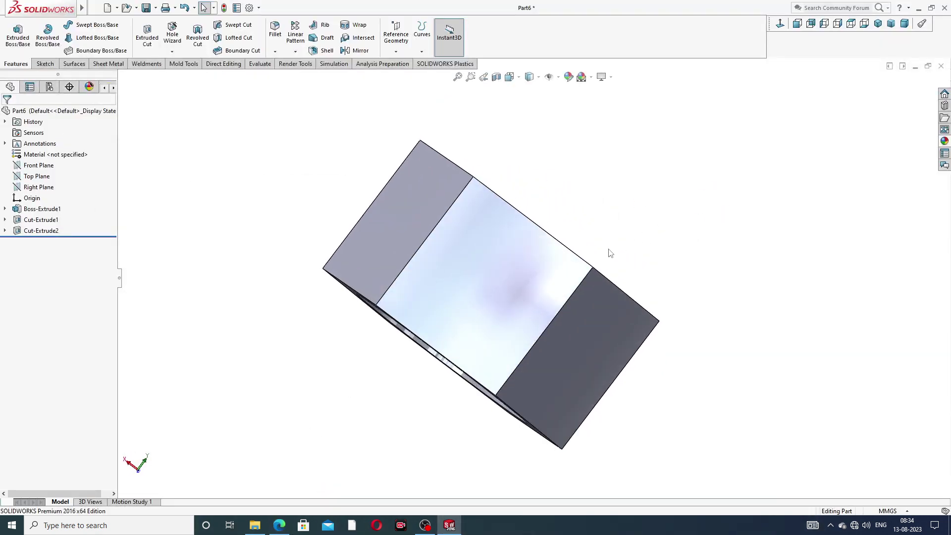
left_click(944, 141)
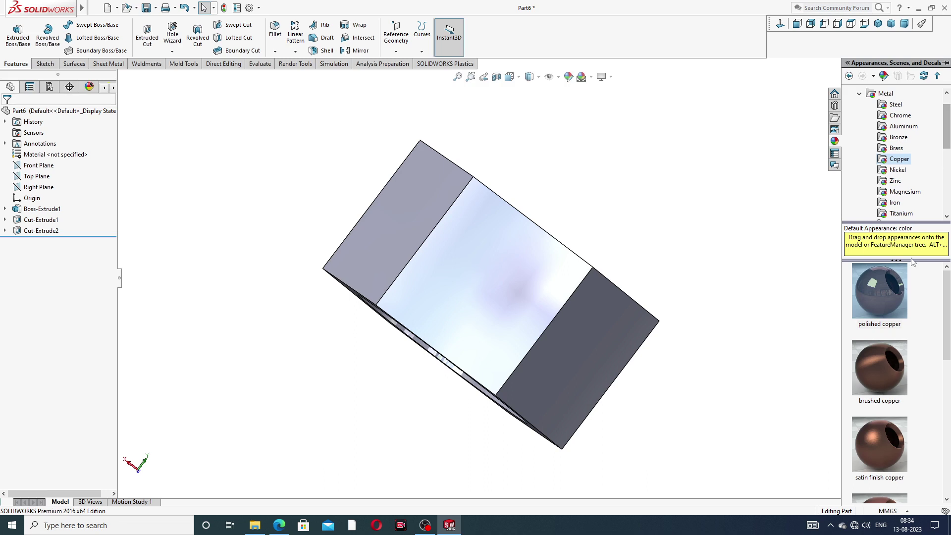
double_click(879, 287)
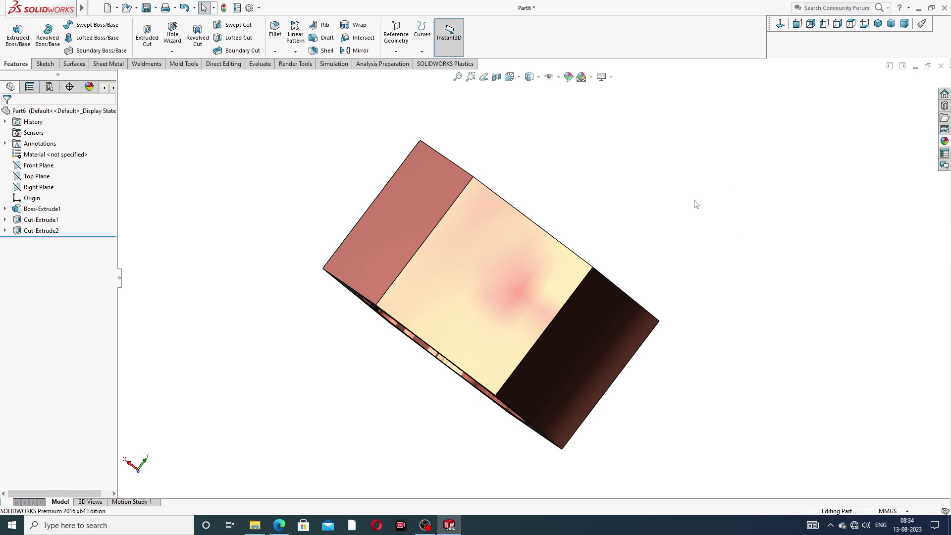
middle_click_drag(631, 233, 578, 187)
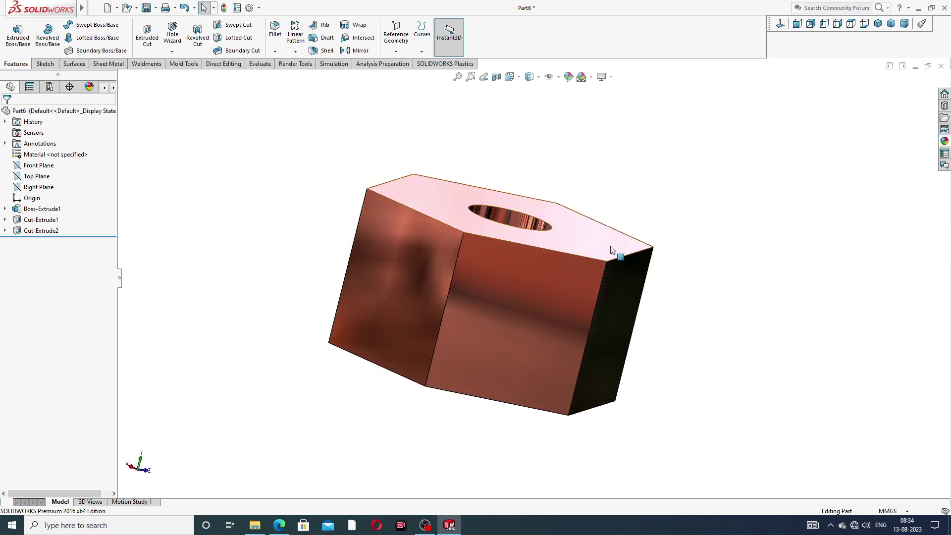
Inspect the copper nut's counterbore and through-hole from all sides, then bring back the Gland Nut PDF
middle_click_drag(611, 251, 681, 108)
middle_click_drag(649, 254, 629, 231)
middle_click_drag(565, 365, 569, 127)
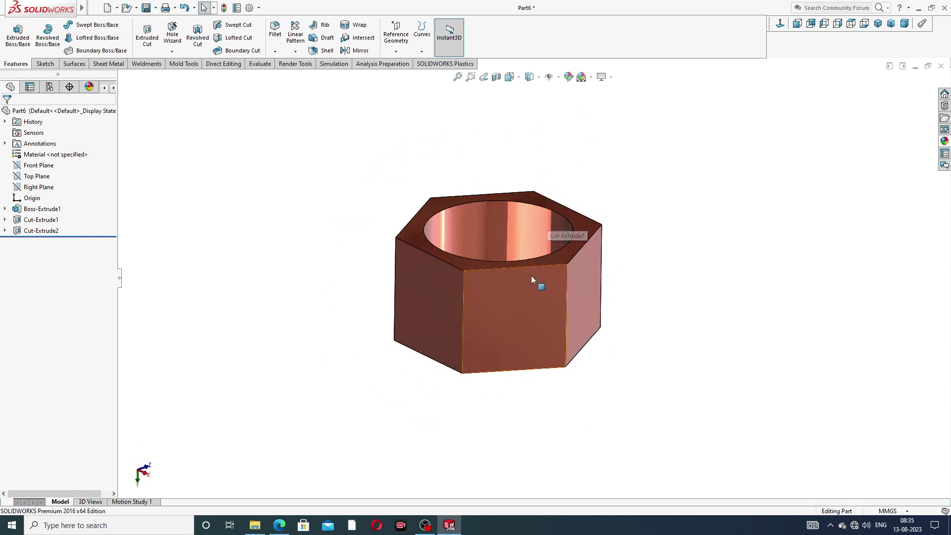
middle_click_drag(575, 281, 622, 352)
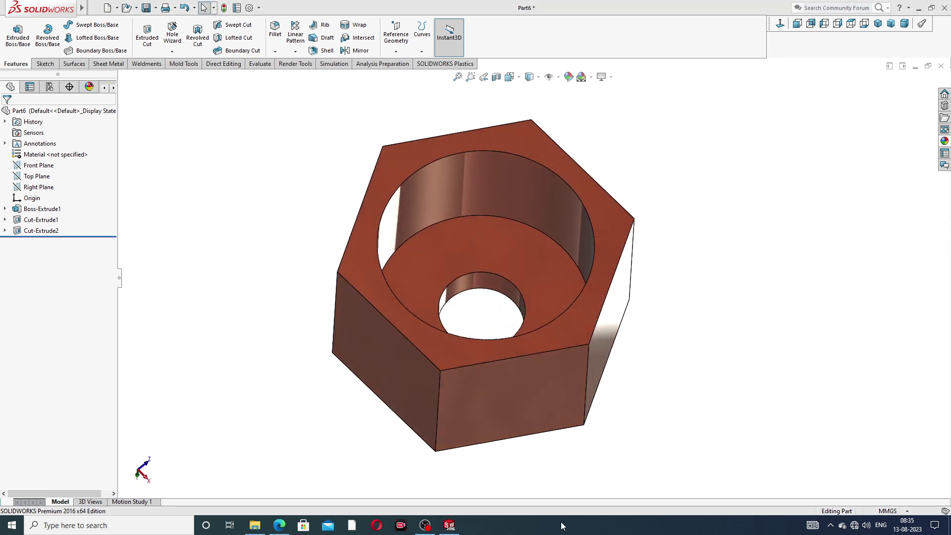
left_click(278, 528)
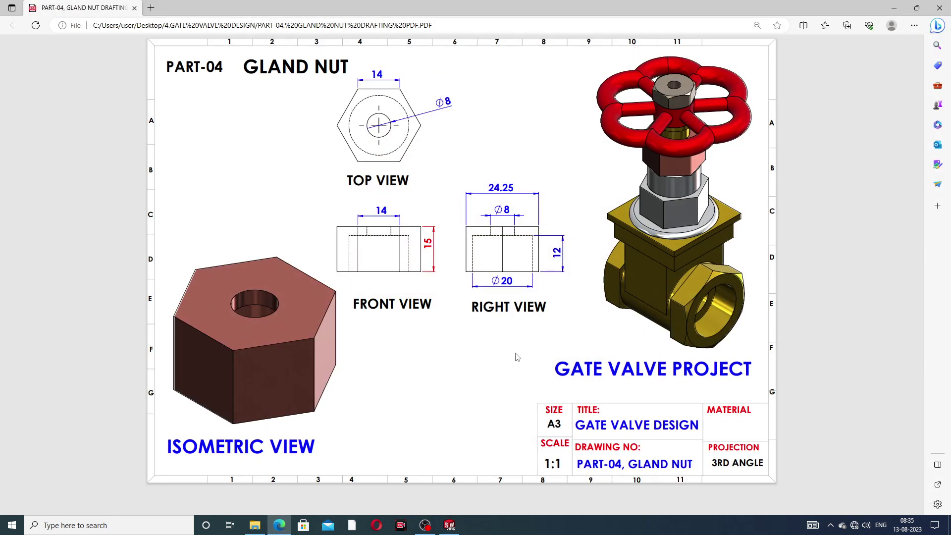